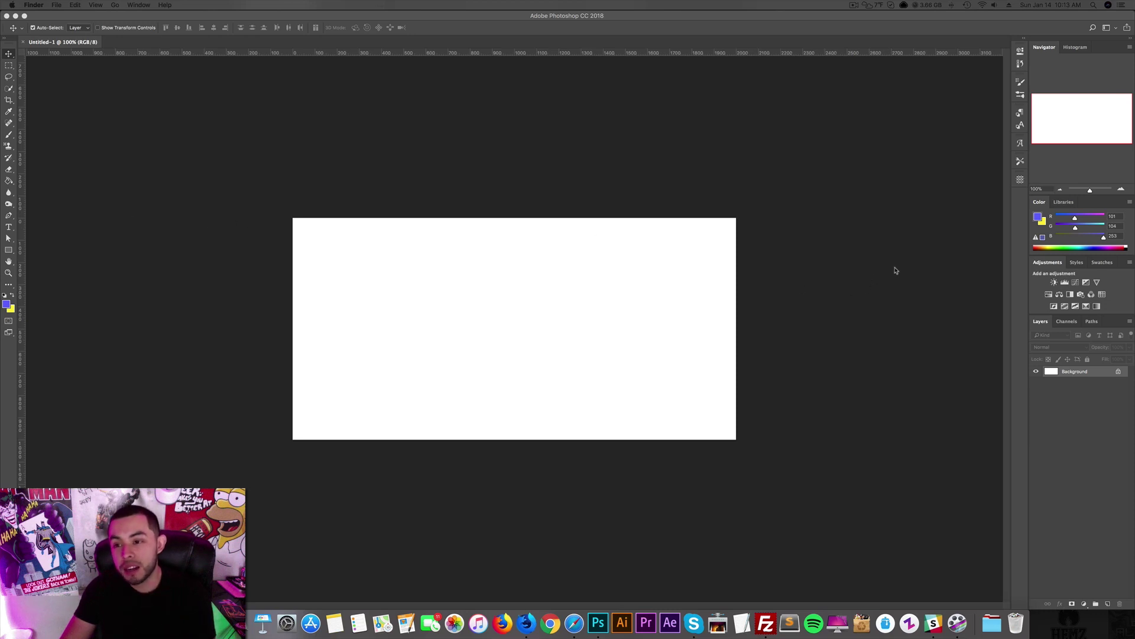
Open GuideGuide and add guides through the canvas's horizontal and vertical midpoints.
left_click(1020, 180)
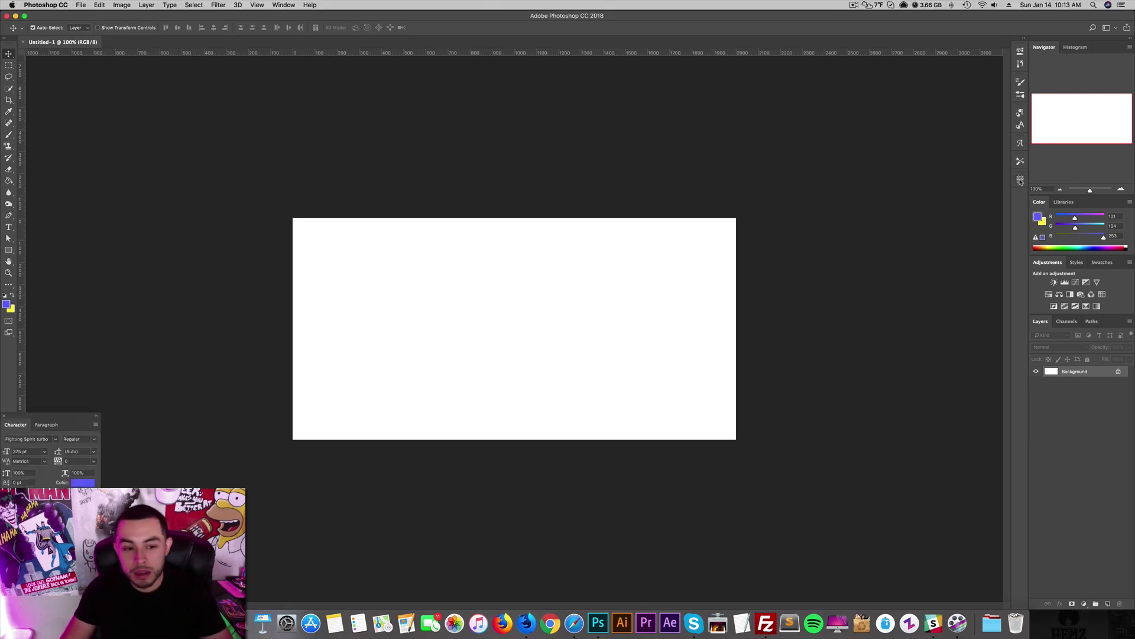
left_click(1020, 180)
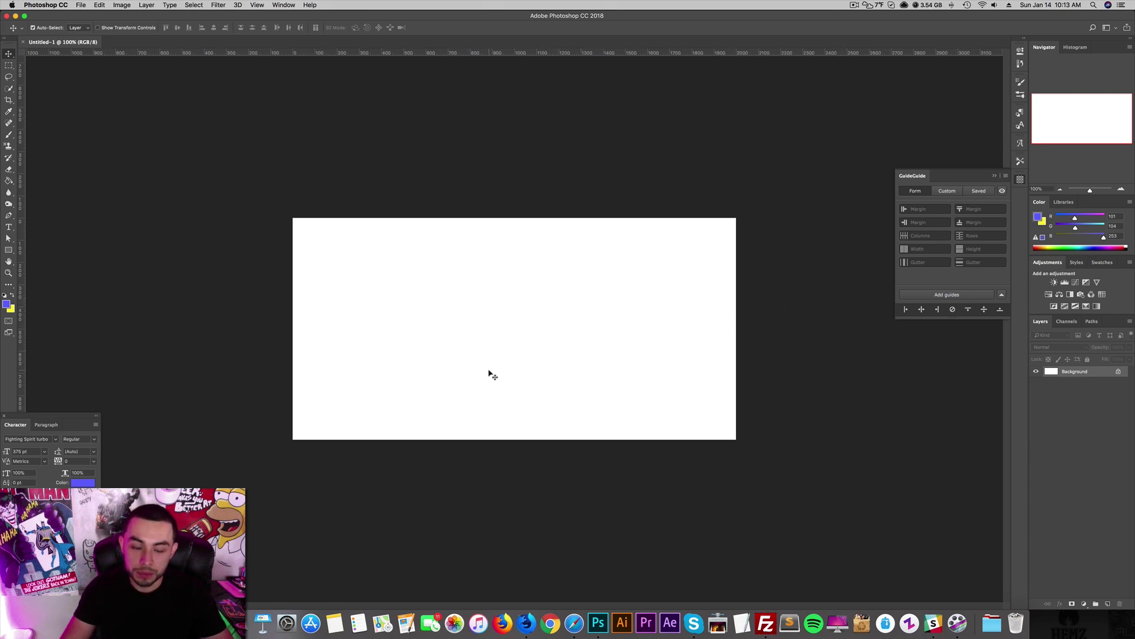
left_click(985, 309)
left_click(923, 310)
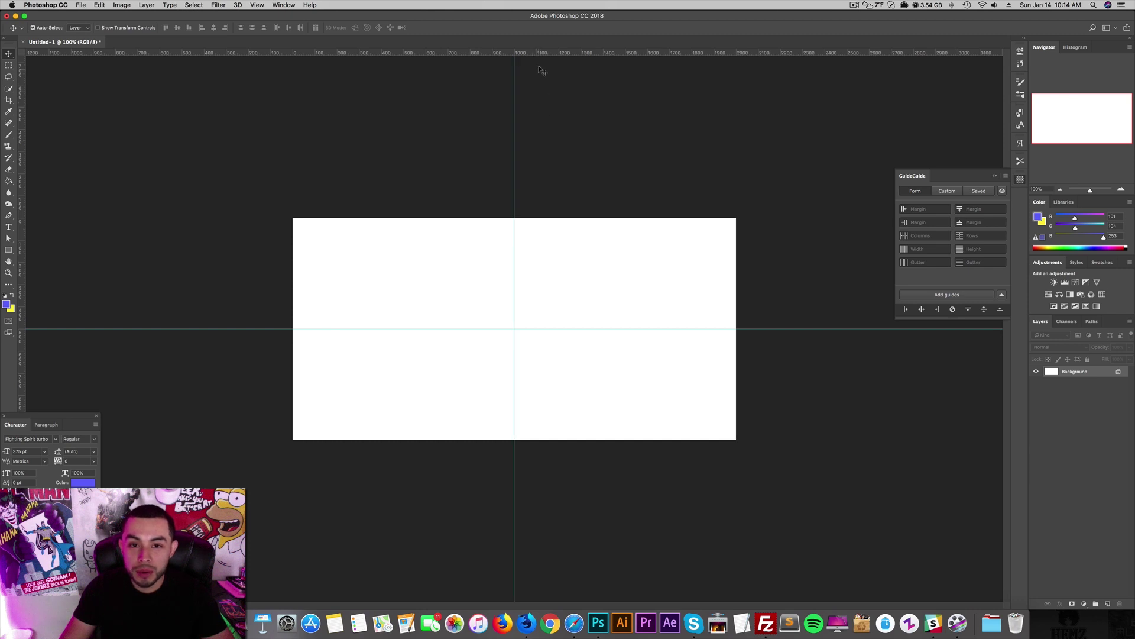
Remove the midpoint guides, place a horizontal and a vertical guide by hand through the canvas centre, and undo them.
key("super+semicolon")
left_click_drag(545, 55, 545, 328)
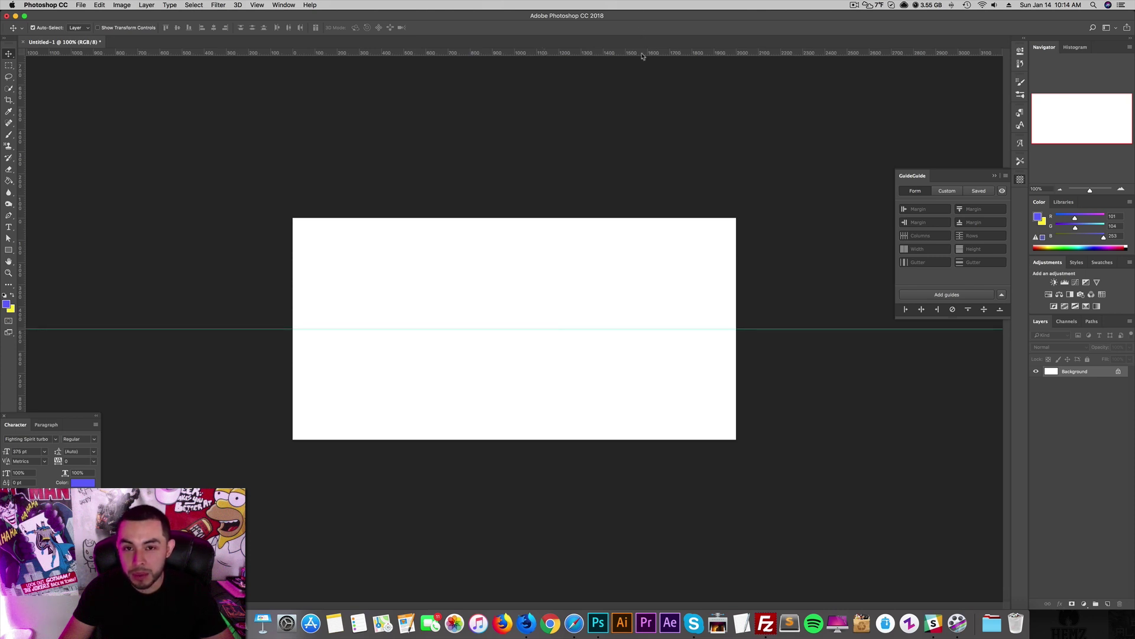
left_click_drag(21, 189, 512, 241)
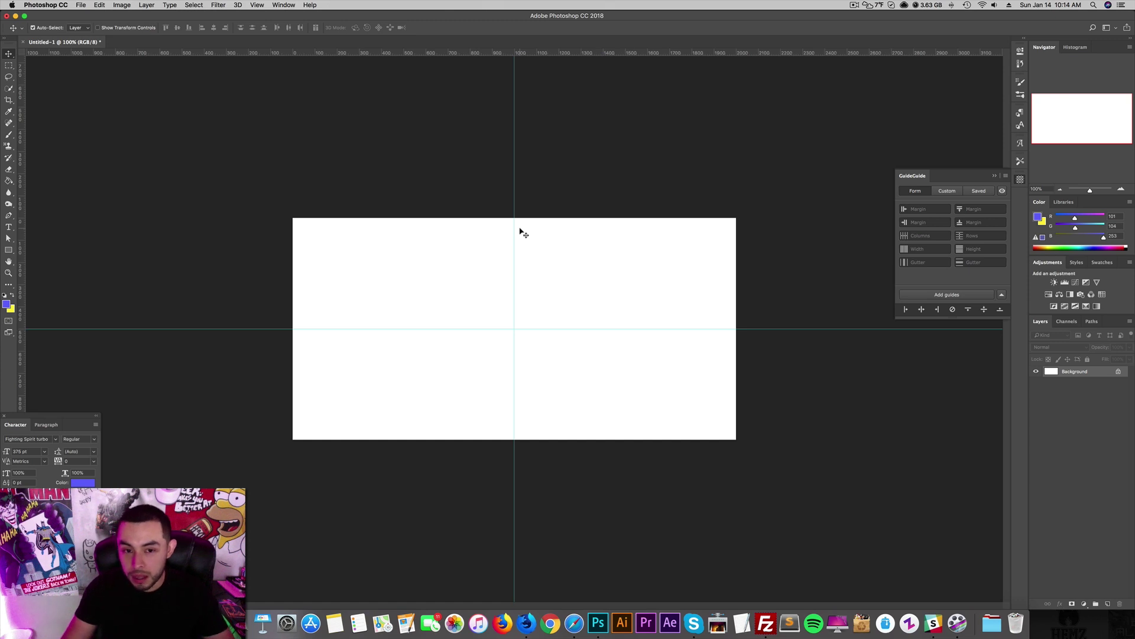
key("alt+super+z")
key("alt+super+z")
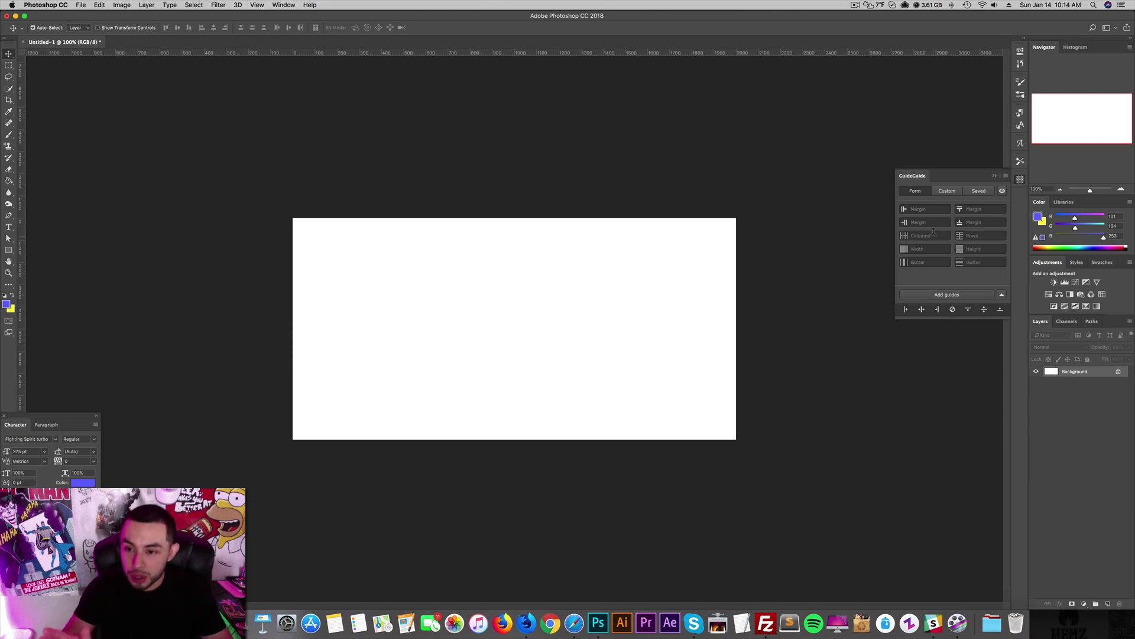
Set the column count to 3, add the column guides to the canvas, and undo them.
left_click(934, 237)
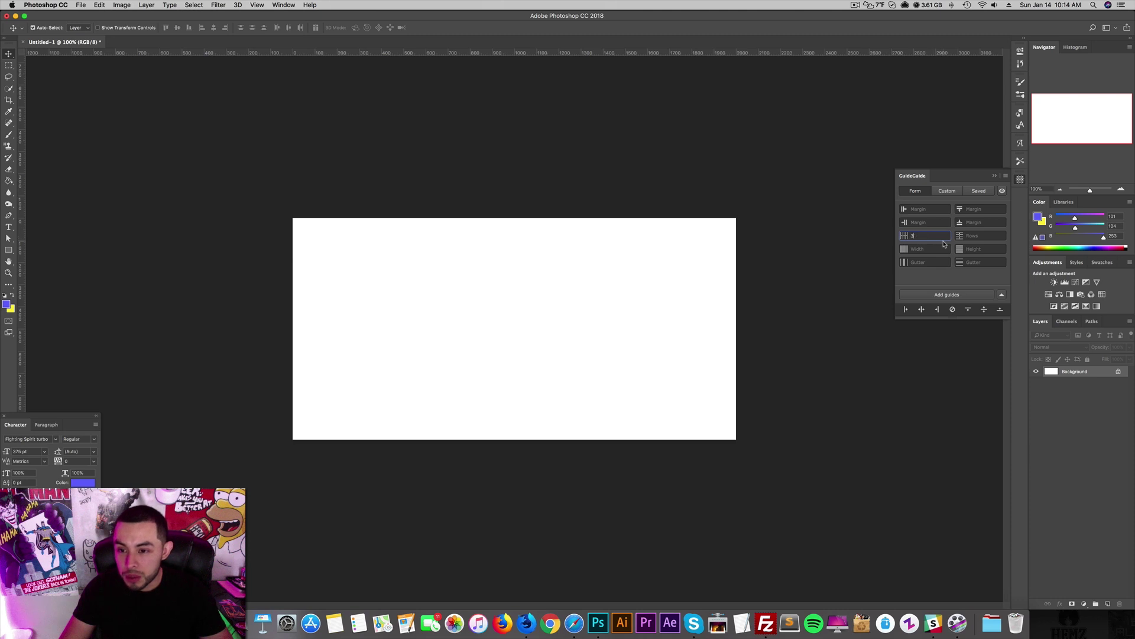
left_click(950, 295)
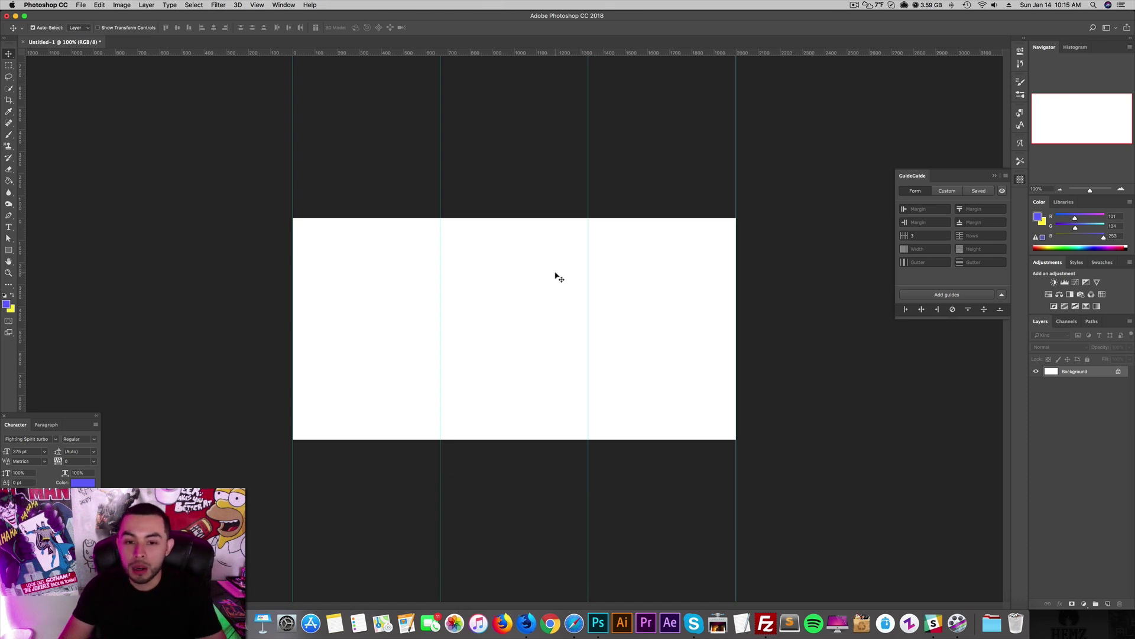
key("super+z")
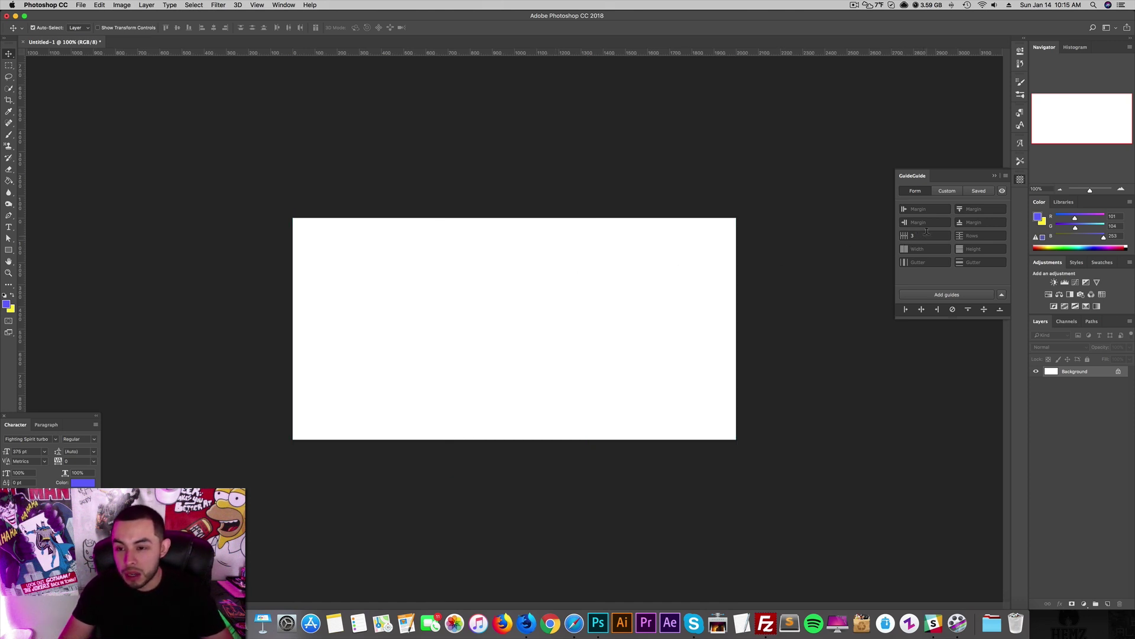
Add the three-column guides again and clear all guides from the canvas.
double_click(932, 232)
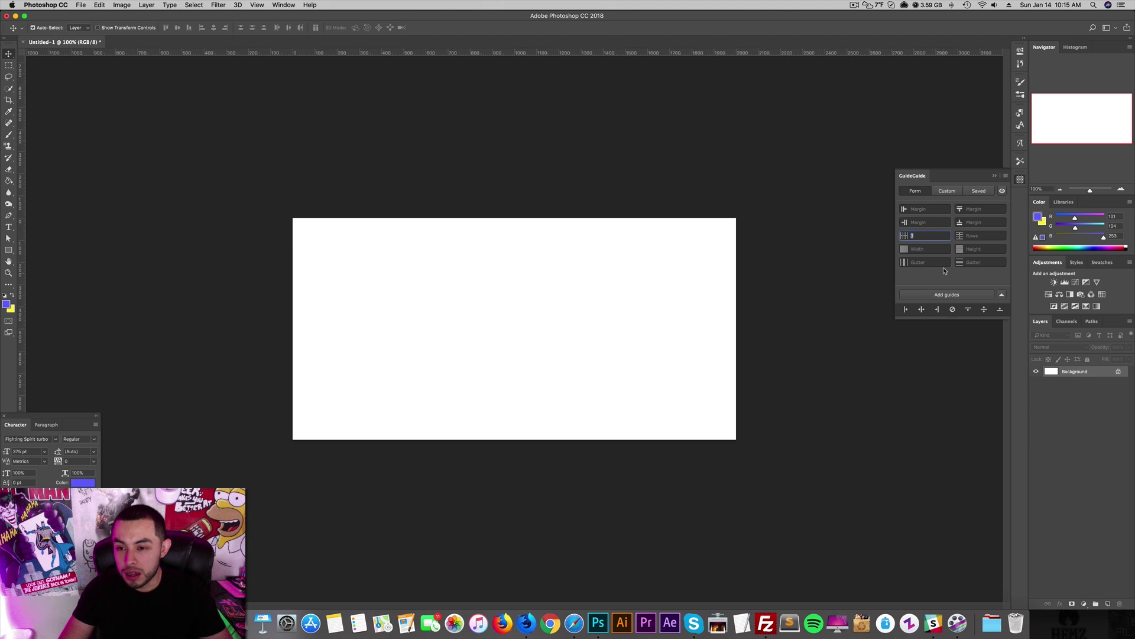
left_click(934, 295)
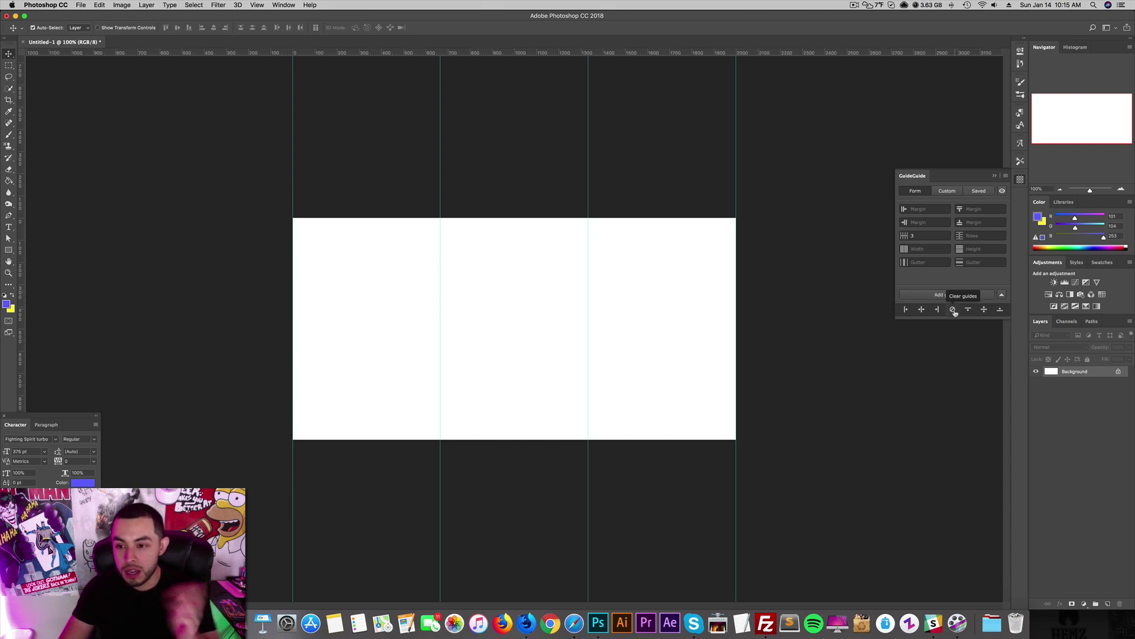
left_click(953, 309)
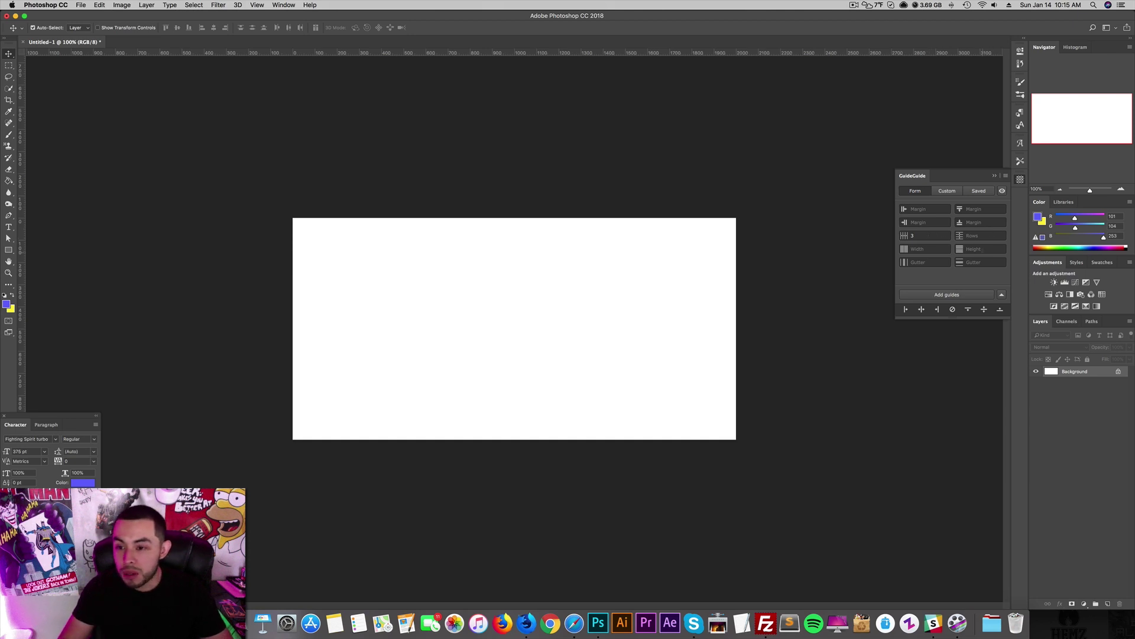
Set the column gutter to 50px, add the three-column guides with gutters, and clear them.
left_click(928, 262)
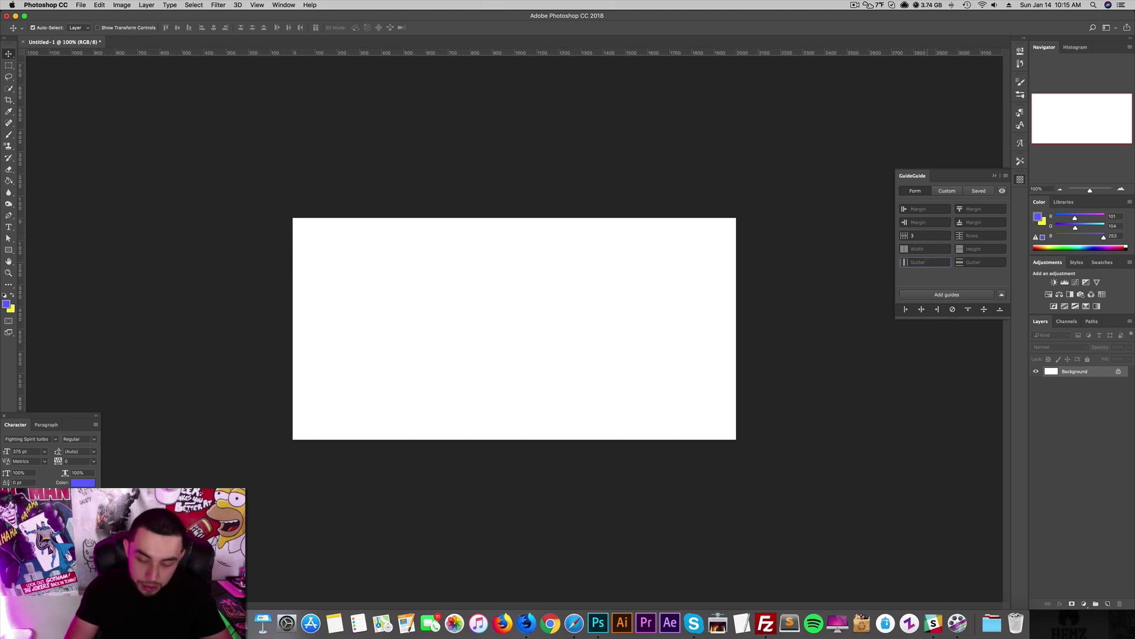
type("50px")
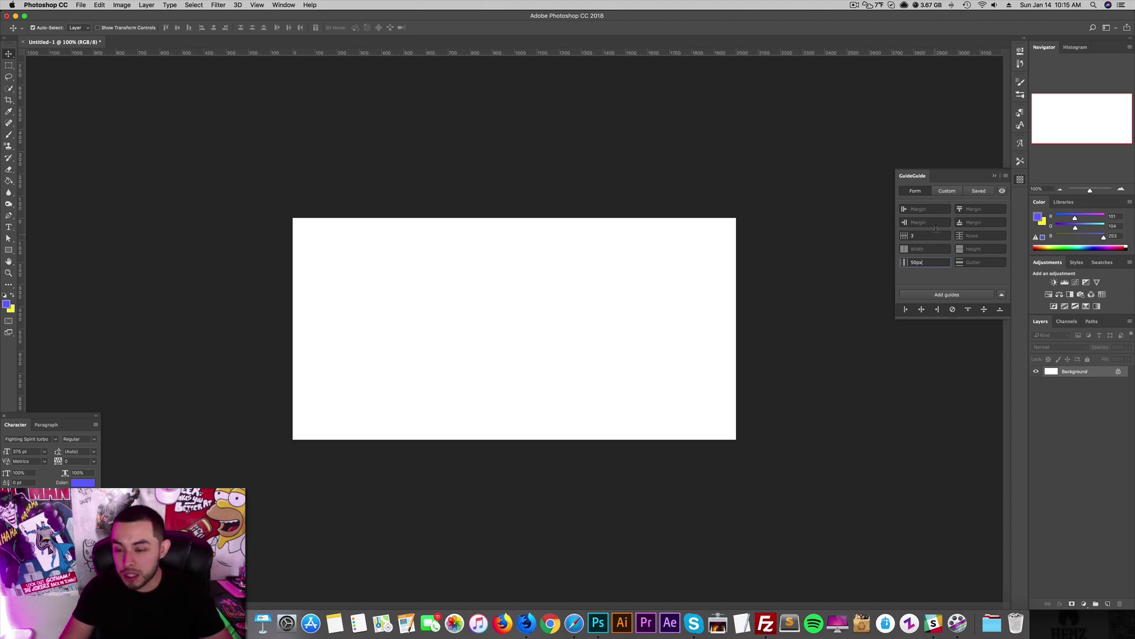
left_click(935, 297)
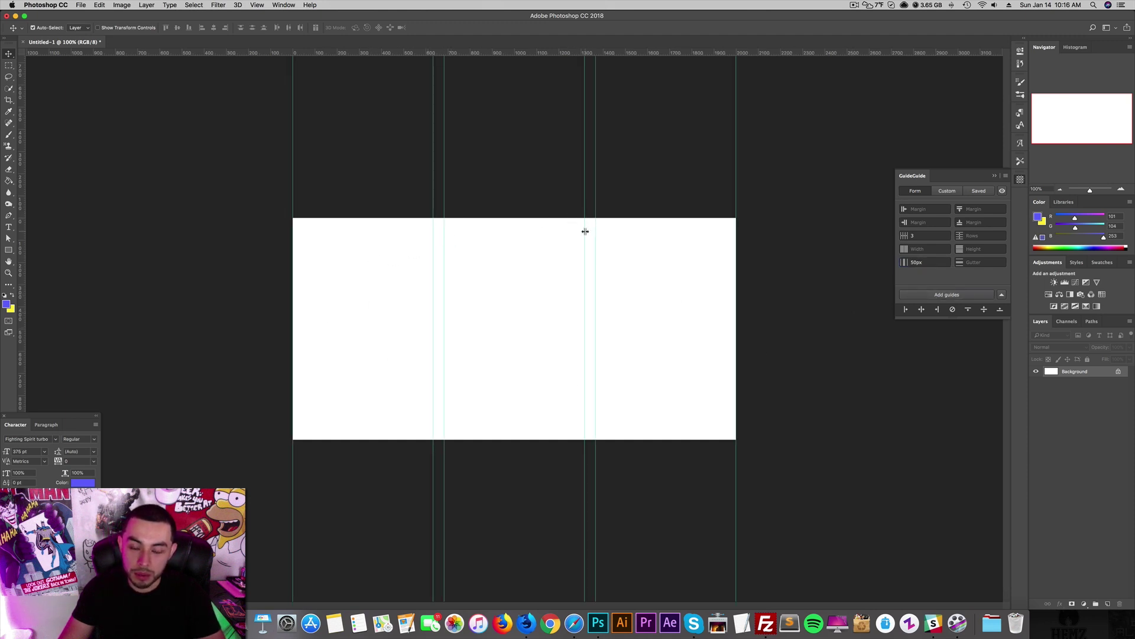
left_click(952, 310)
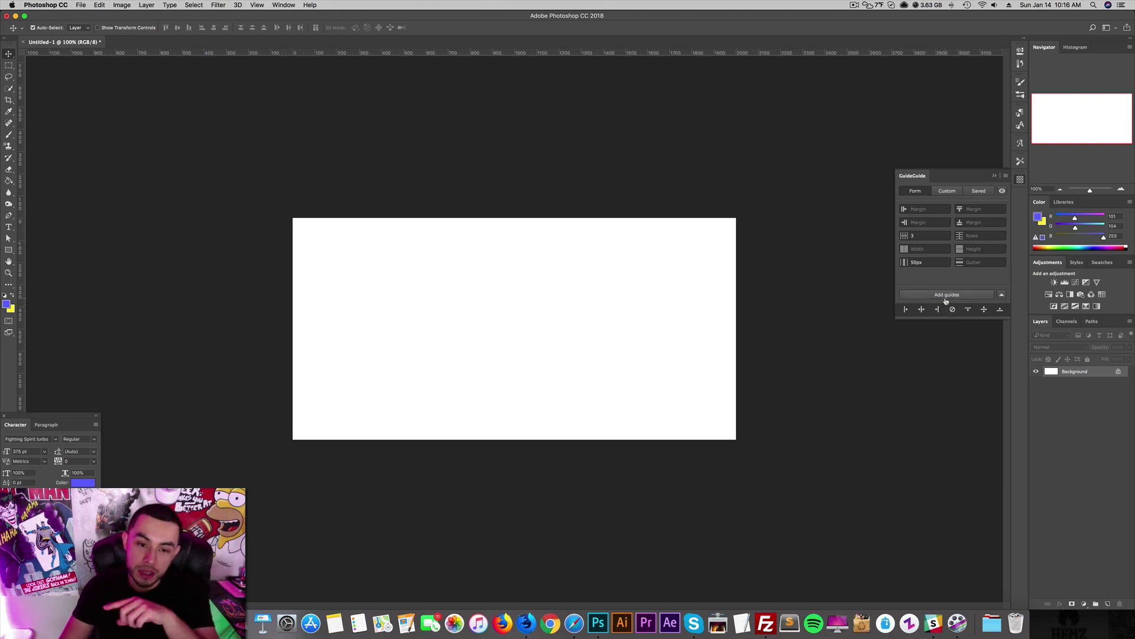
Set the left, top, bottom and right margins to 100px each.
left_click(938, 209)
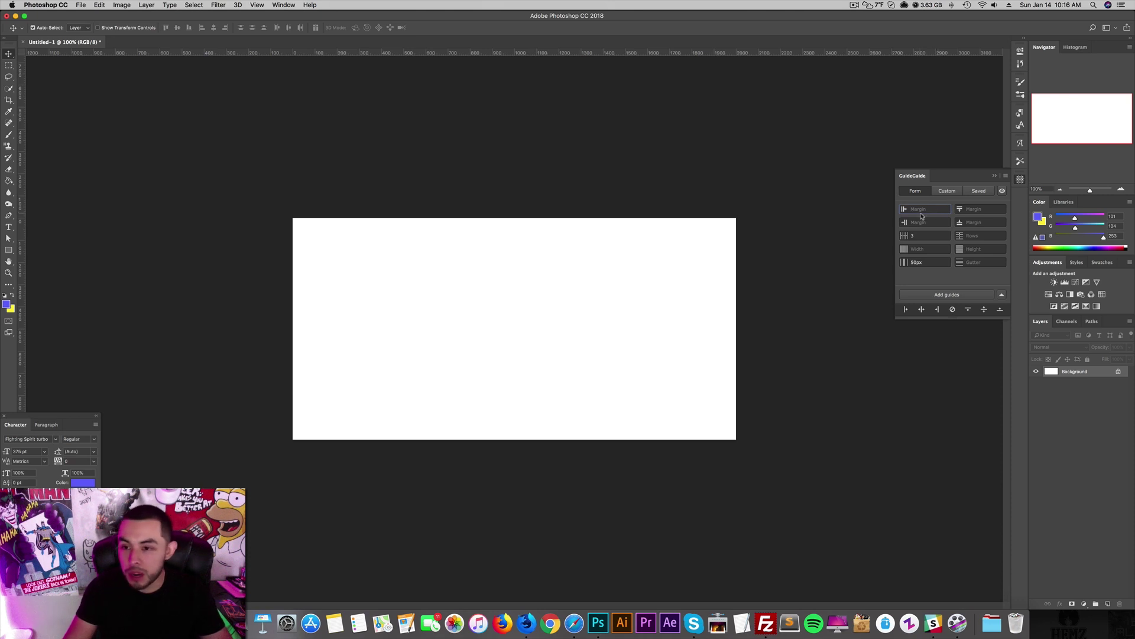
type("100px")
key("super+a")
key("super+c")
left_click(988, 209)
key("super+v")
left_click(986, 220)
left_click(920, 220)
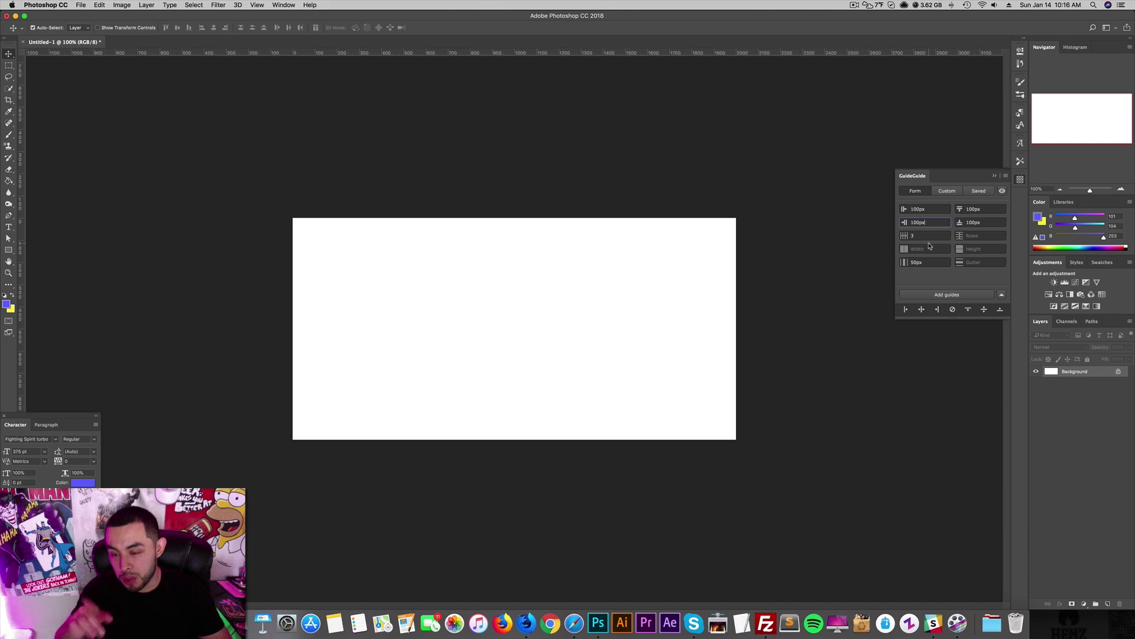
Empty the right, top and bottom margins, copy the left margin's 100px to all four sides, and add the guides.
double_click(925, 221)
type("\\")
key("BackSpace")
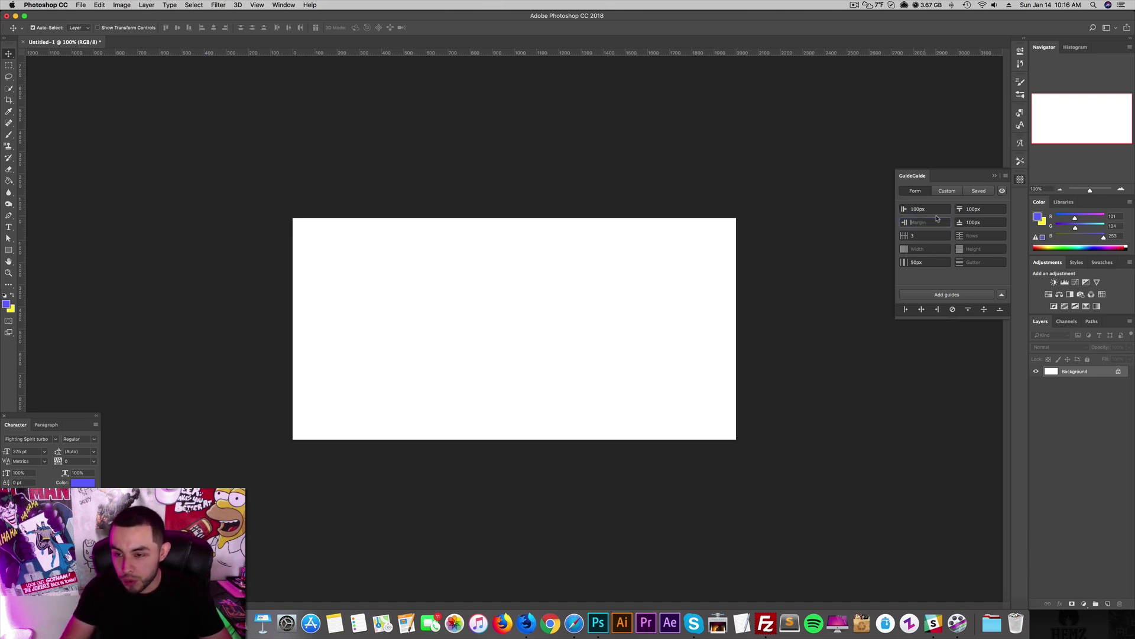
key("Tab")
key("Tab")
key("BackSpace")
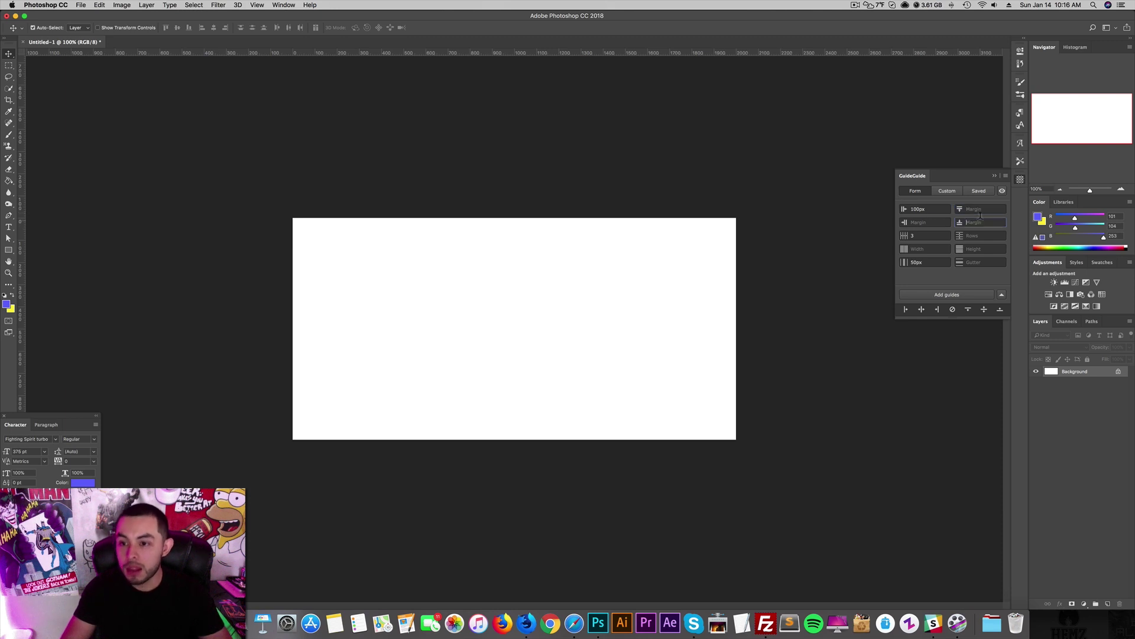
left_click(906, 211)
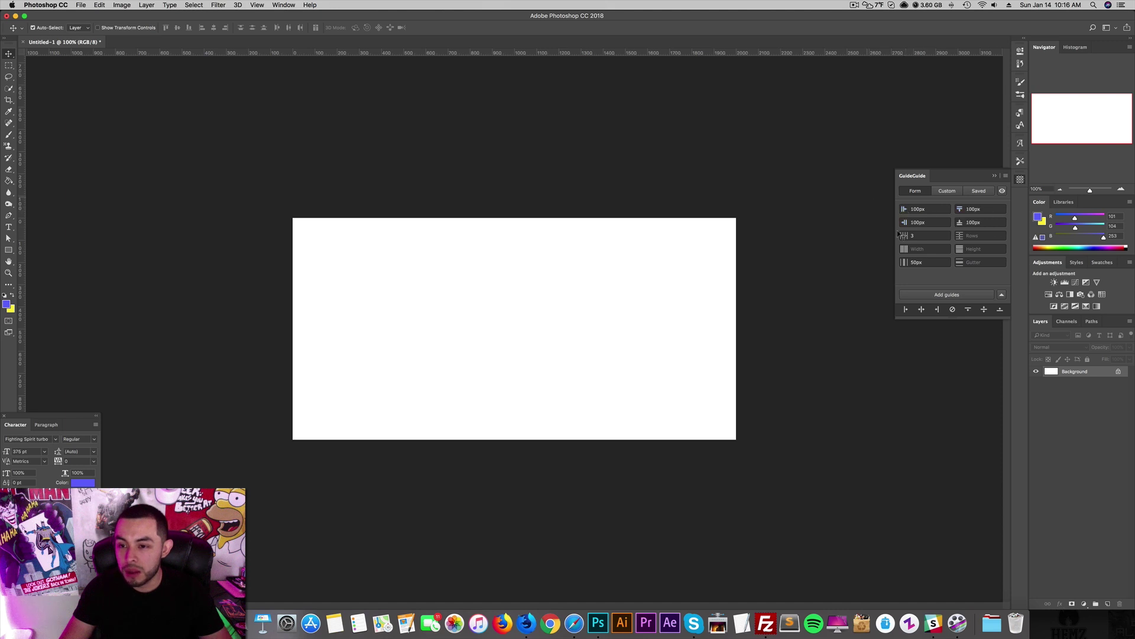
left_click(960, 295)
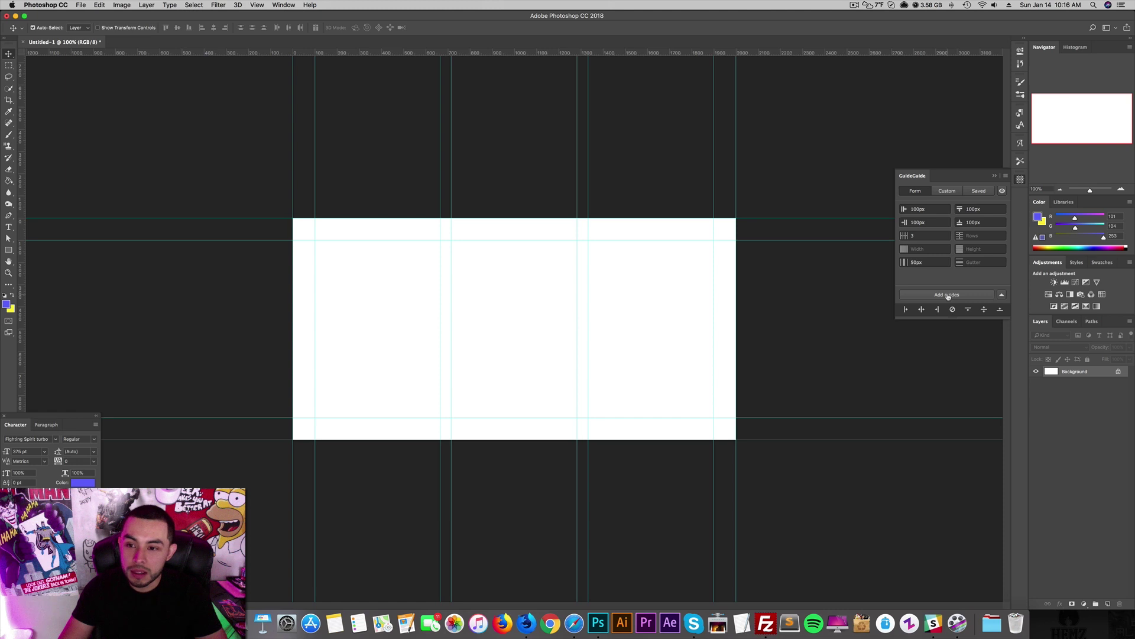
Remove the column count and gutter values and replace the existing guides with margin-only guides.
left_click(924, 234)
key("super+a")
key("Tab")
key("Tab")
left_click(952, 308)
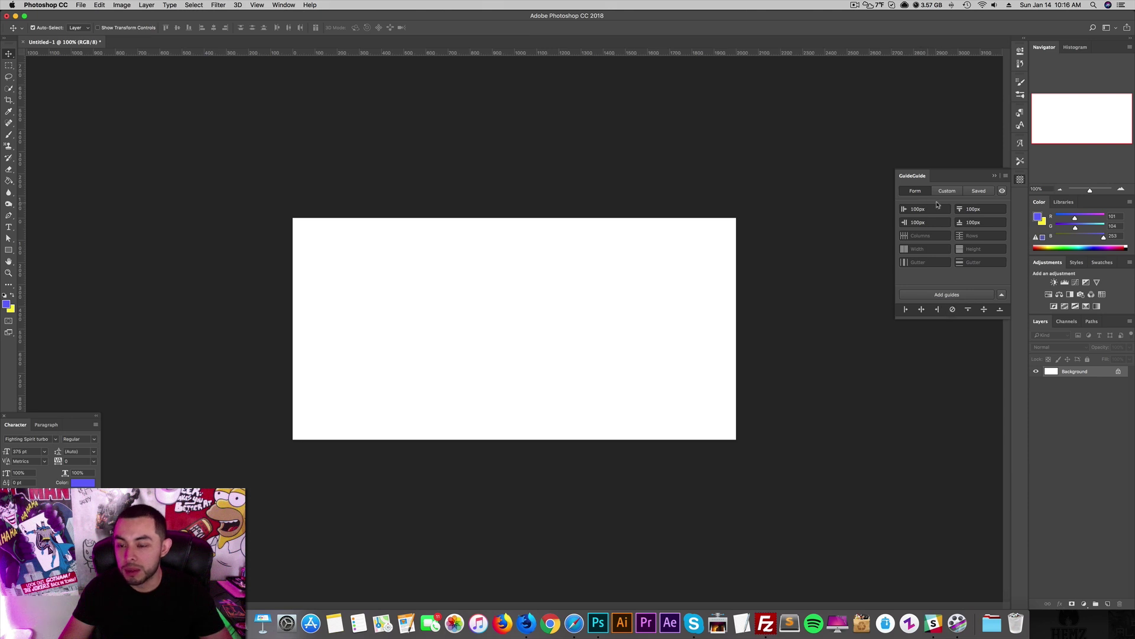
left_click(949, 295)
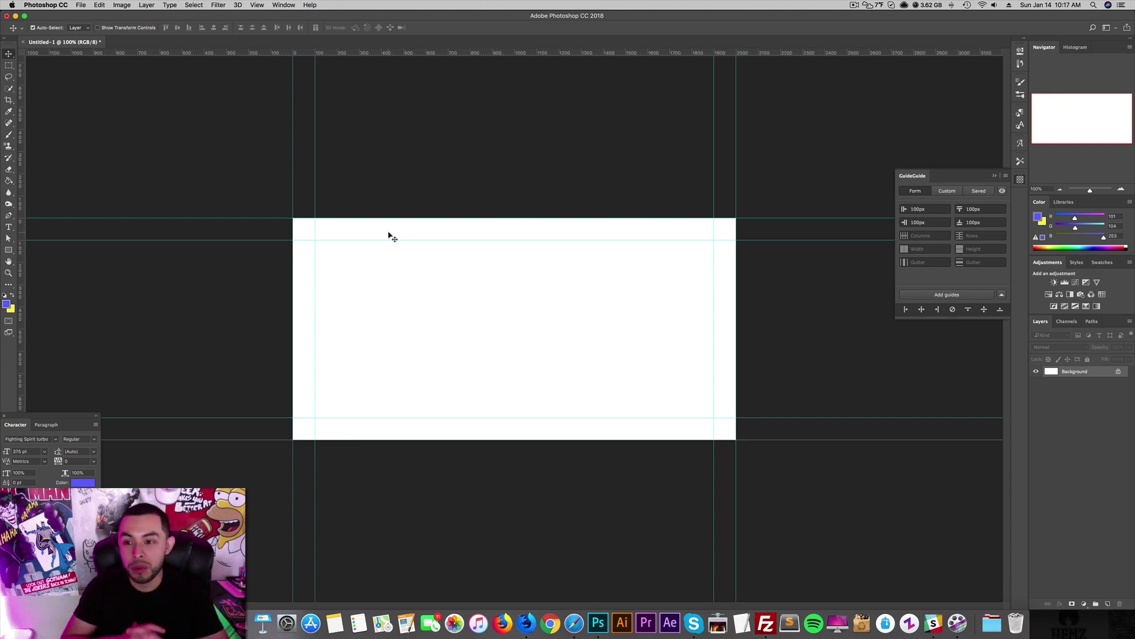
Empty the margin values in the guide form.
left_click(939, 207)
key("BackSpace")
key("Tab")
key("BackSpace")
key("Tab")
key("BackSpace")
key("Tab")
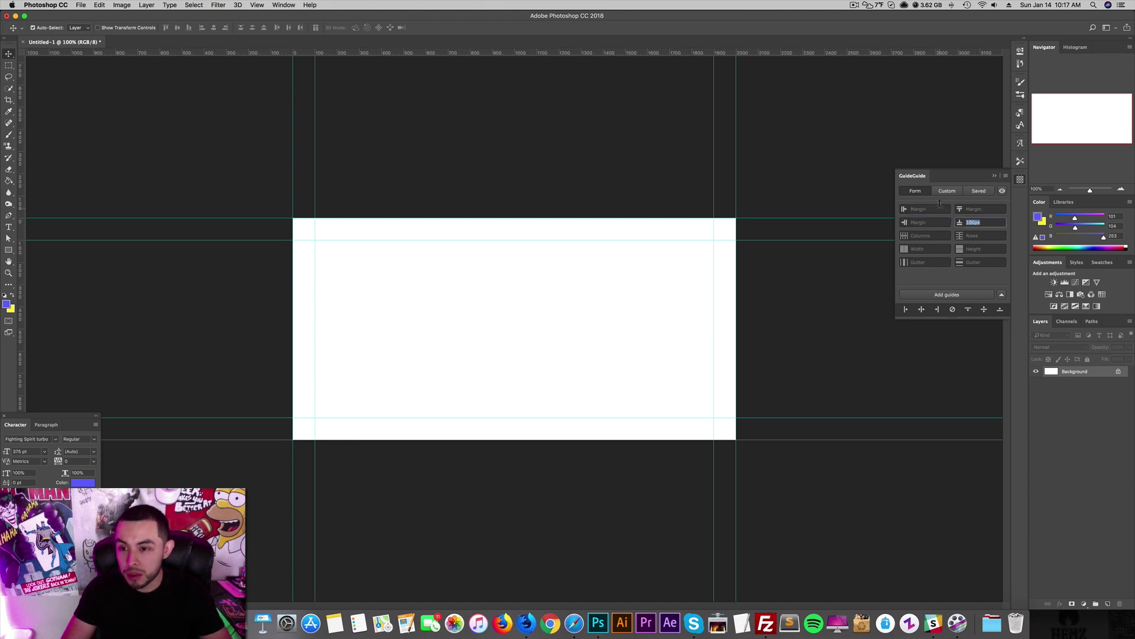
Set 2 columns and 6 rows, and add the grid guides to the canvas.
left_click(935, 239)
left_click(981, 233)
type("6")
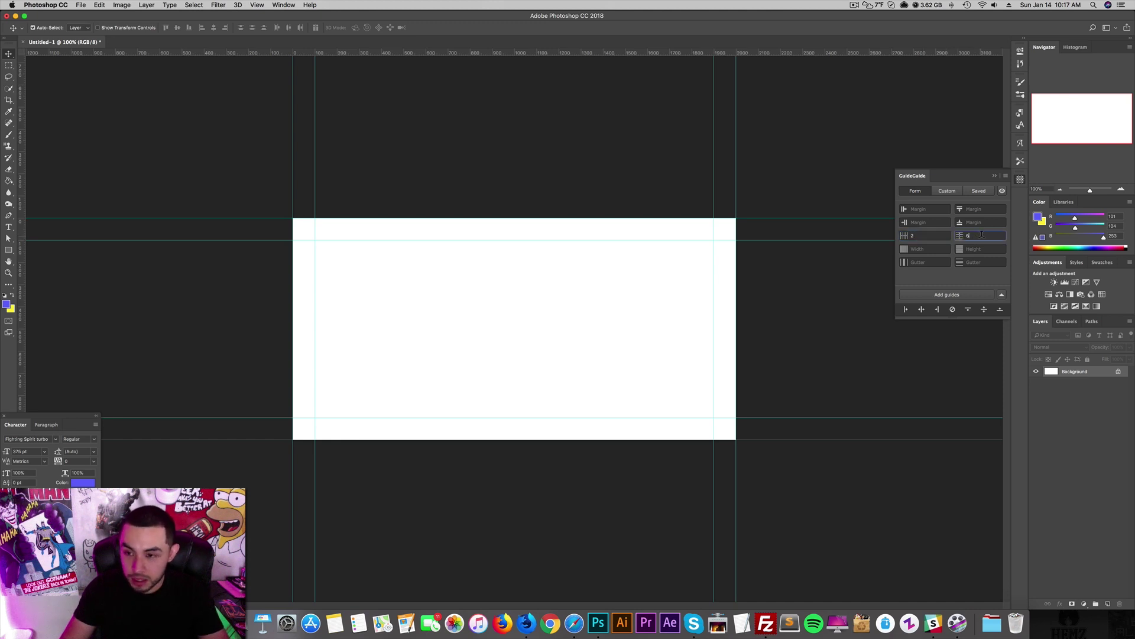
left_click(959, 296)
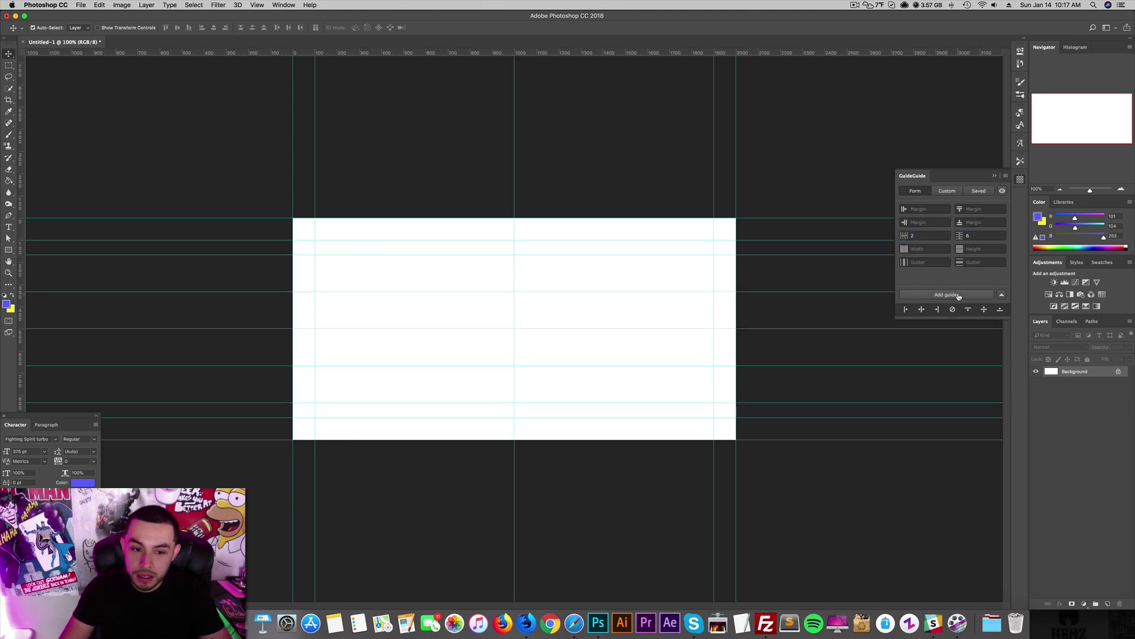
Reset the foreground and background colours to their defaults and fill the Background layer with black.
left_click(5, 294)
key("g")
left_click(611, 307)
key("v")
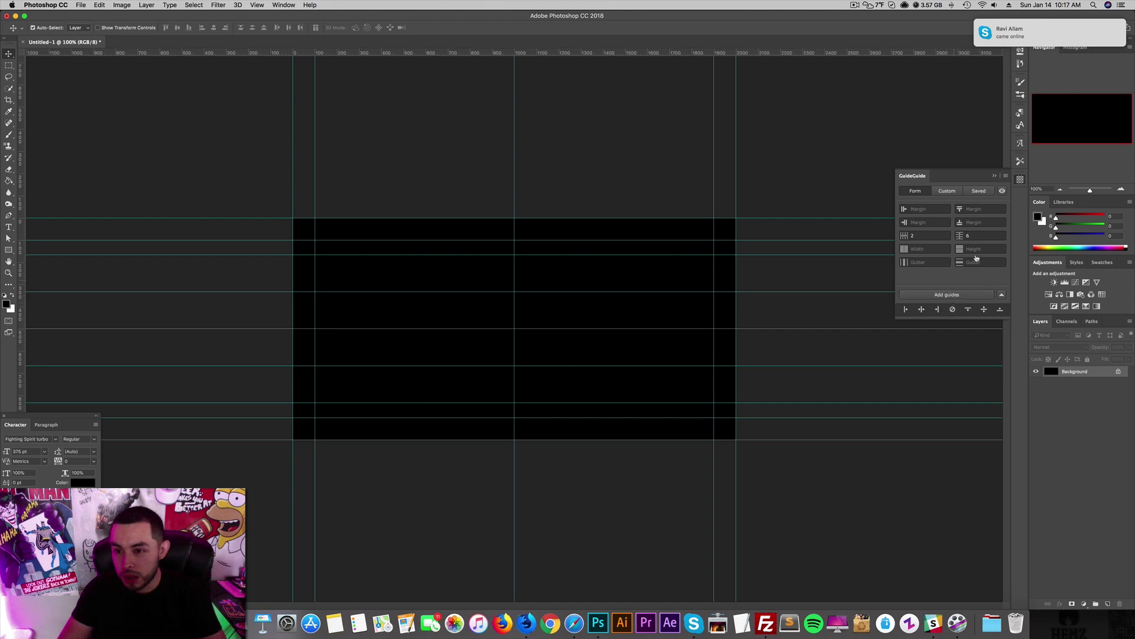
Clear all guides from the canvas and empty the column and row counts.
left_click(953, 310)
left_click(968, 235)
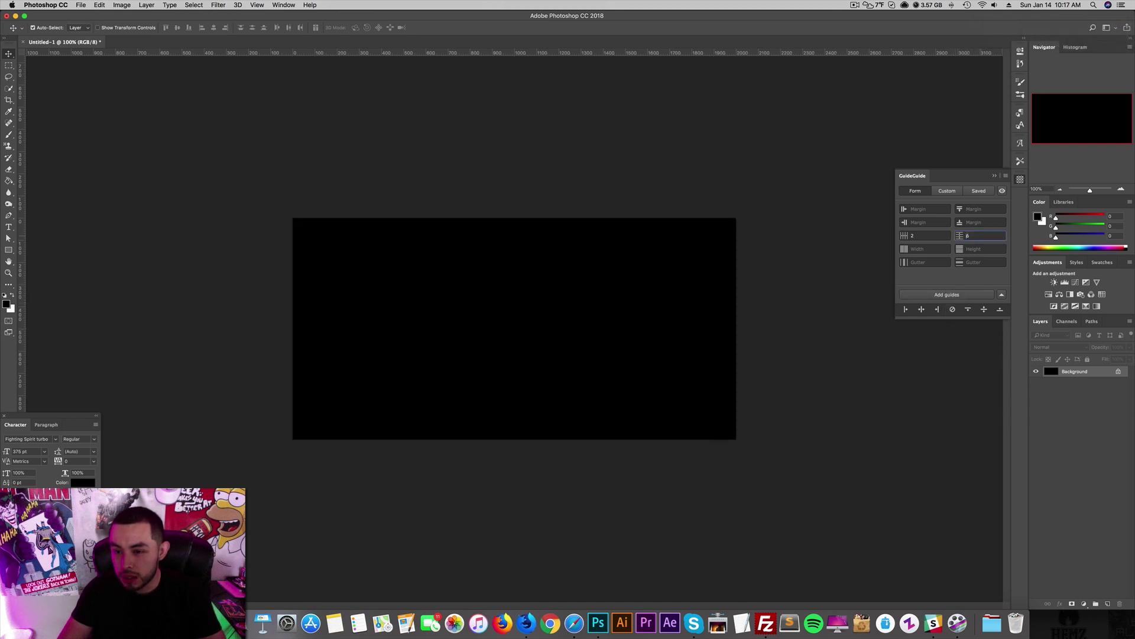
left_click(905, 236)
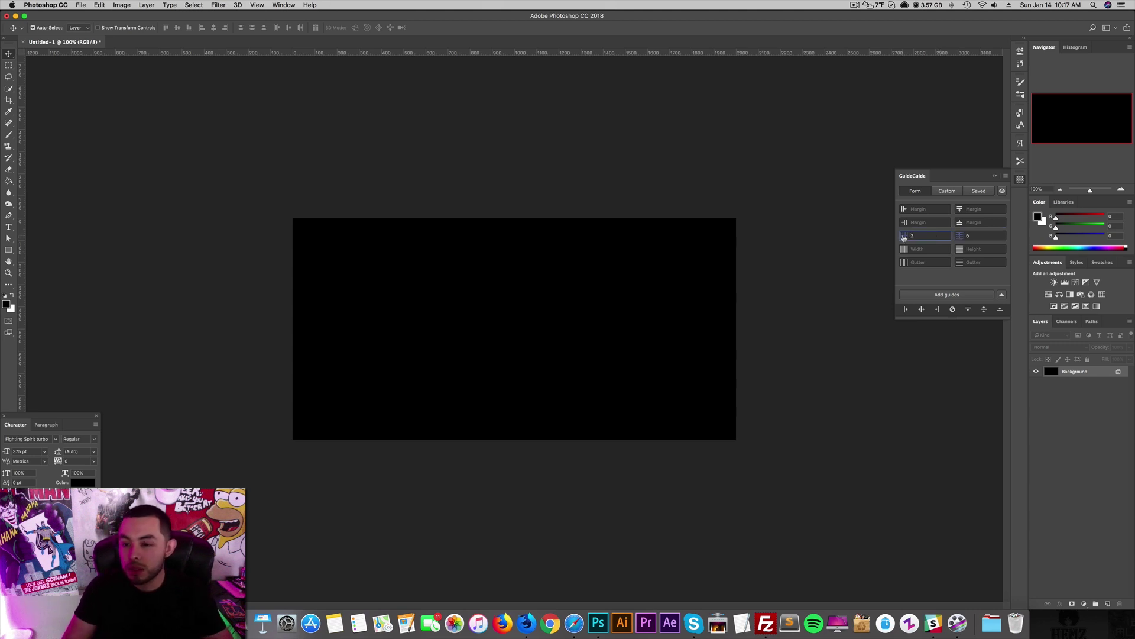
key("BackSpace")
key("Tab")
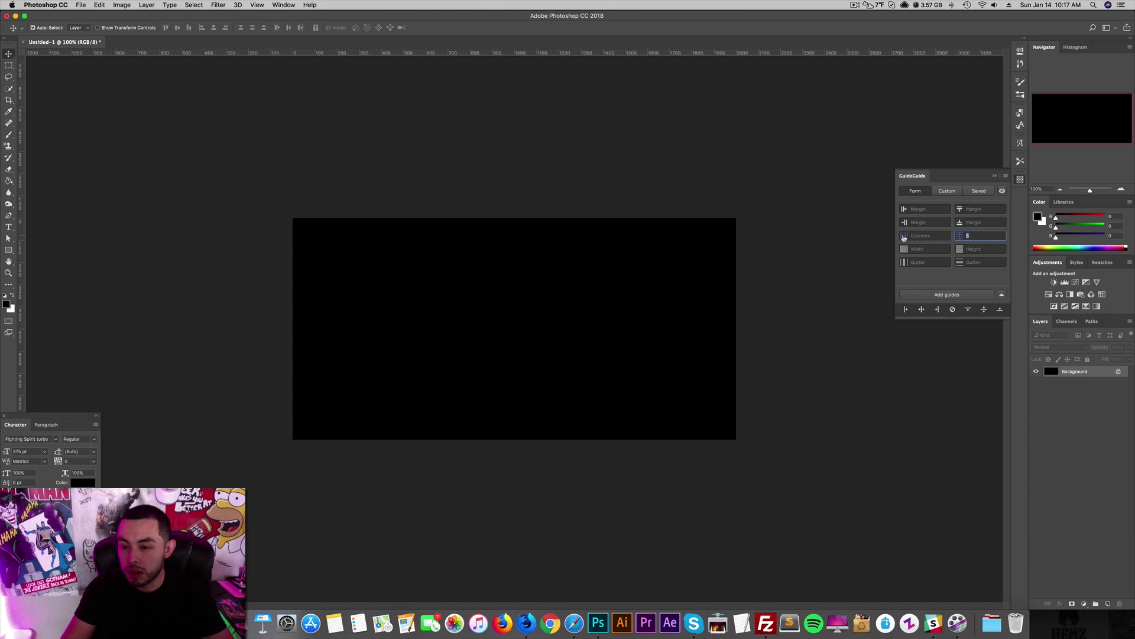
left_click(935, 249)
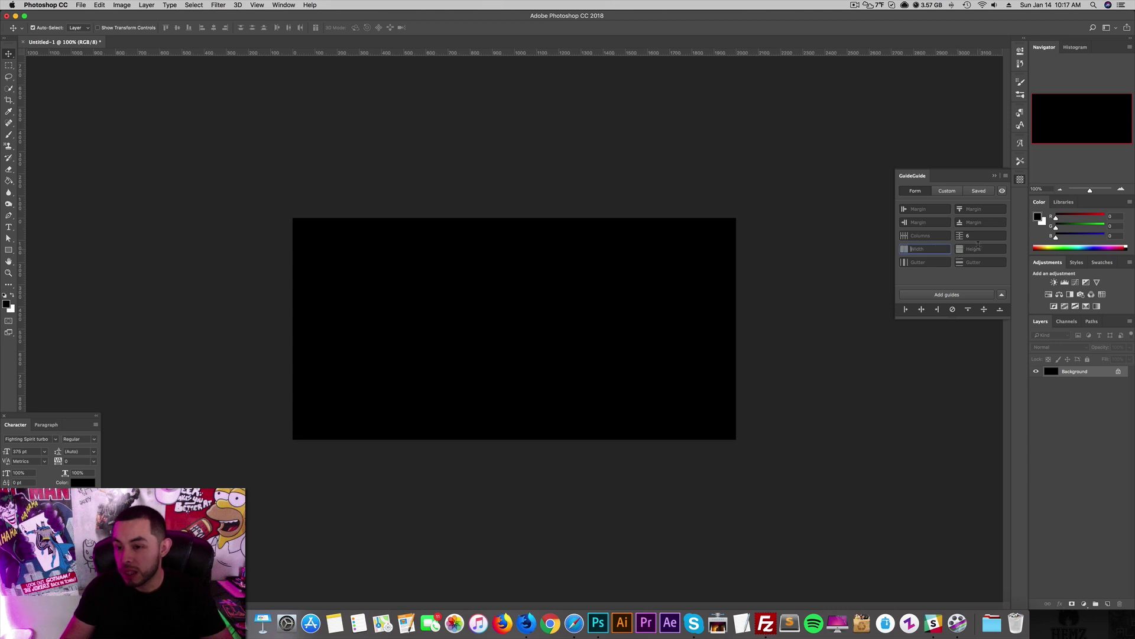
left_click(960, 235)
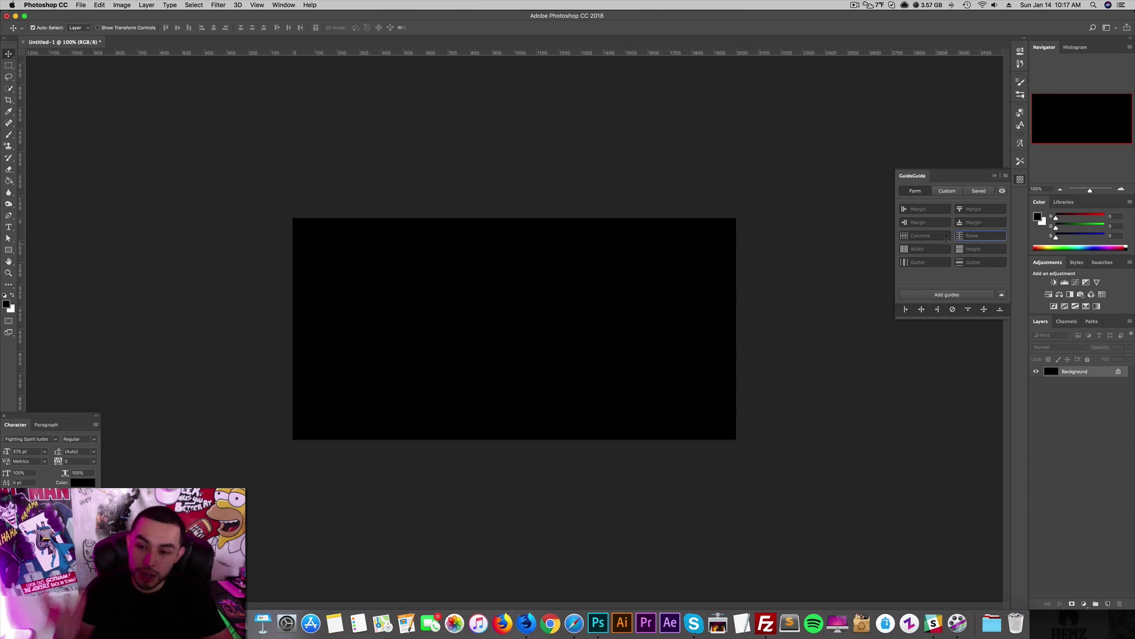
key("Tab")
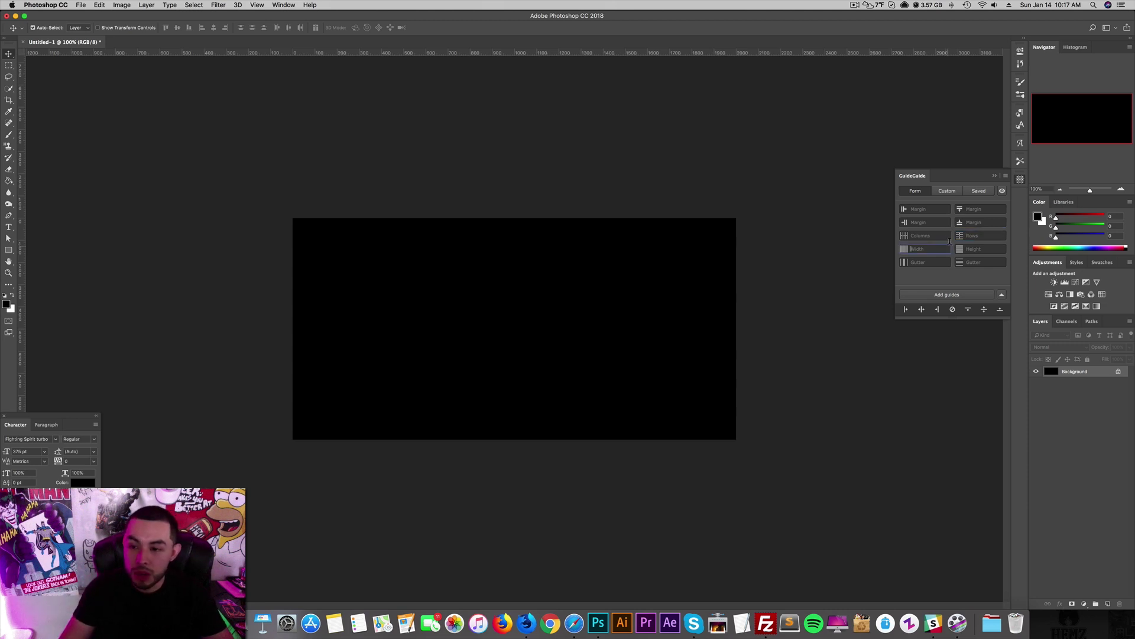
left_click(934, 262)
left_click(986, 261)
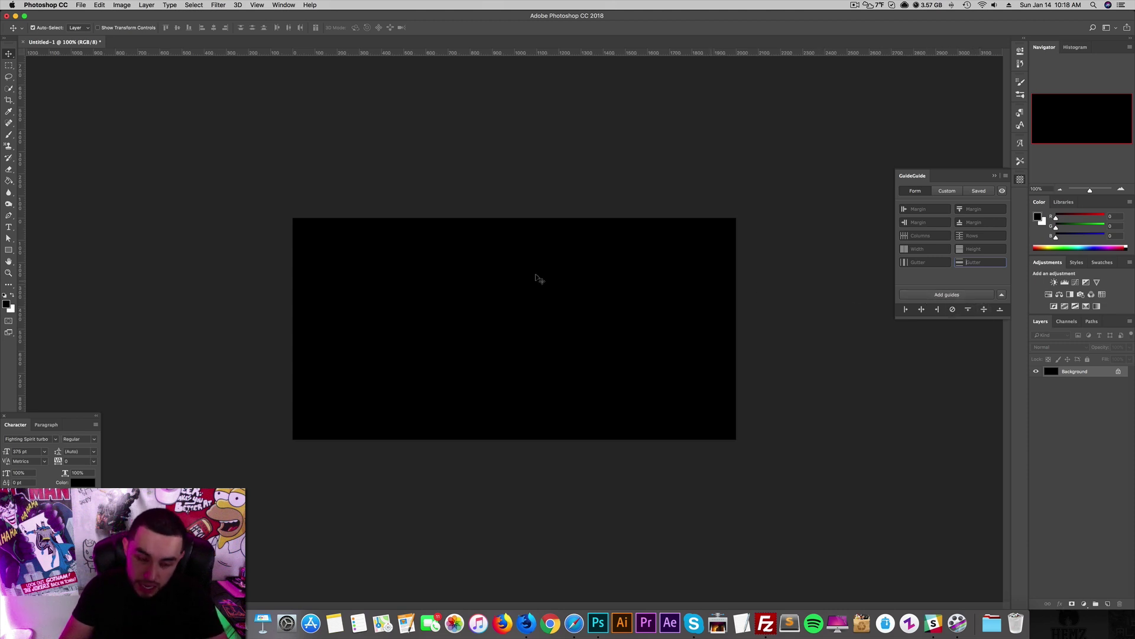
Draw a rectangle about 1880 by 870 px on the canvas, and add horizontal and vertical midpoint guides.
left_click(9, 250)
left_click_drag(482, 282, 723, 426)
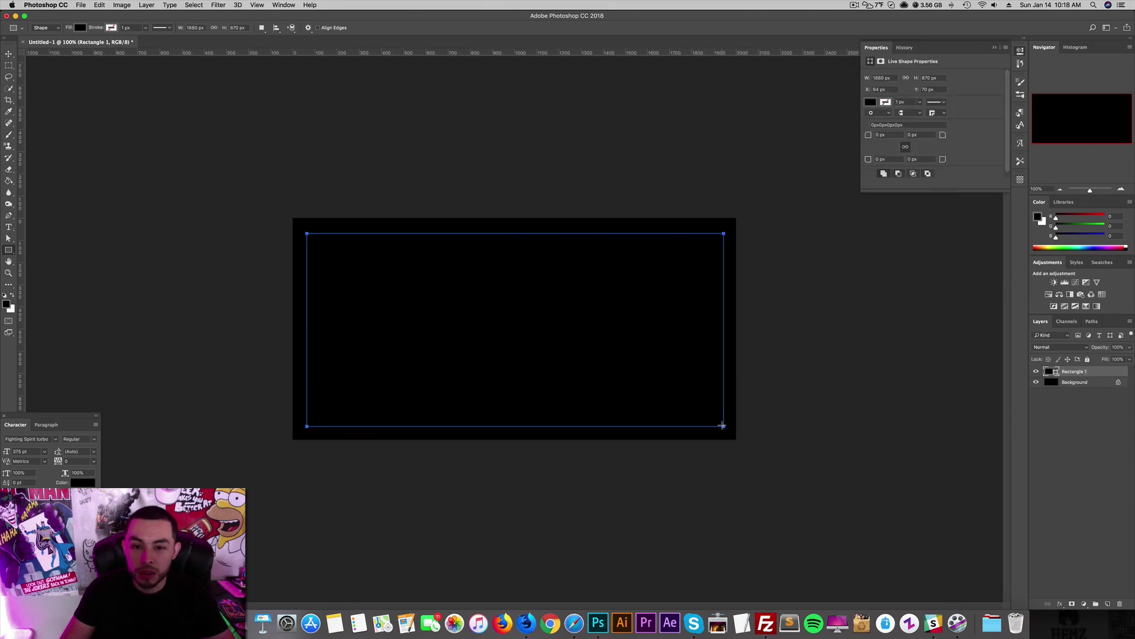
left_click(1020, 179)
left_click(984, 309)
left_click(921, 309)
Transform the rectangle to about 1880 by 899 px so that it is centred on the midpoint guides.
key("super+t")
left_click_drag(679, 273, 676, 273)
left_click_drag(544, 231, 544, 228)
key("Return")
Change the Rectangle 1 layer's fill colour to dark grey #151515.
key("v")
double_click(1051, 371)
left_click_drag(234, 395, 178, 453)
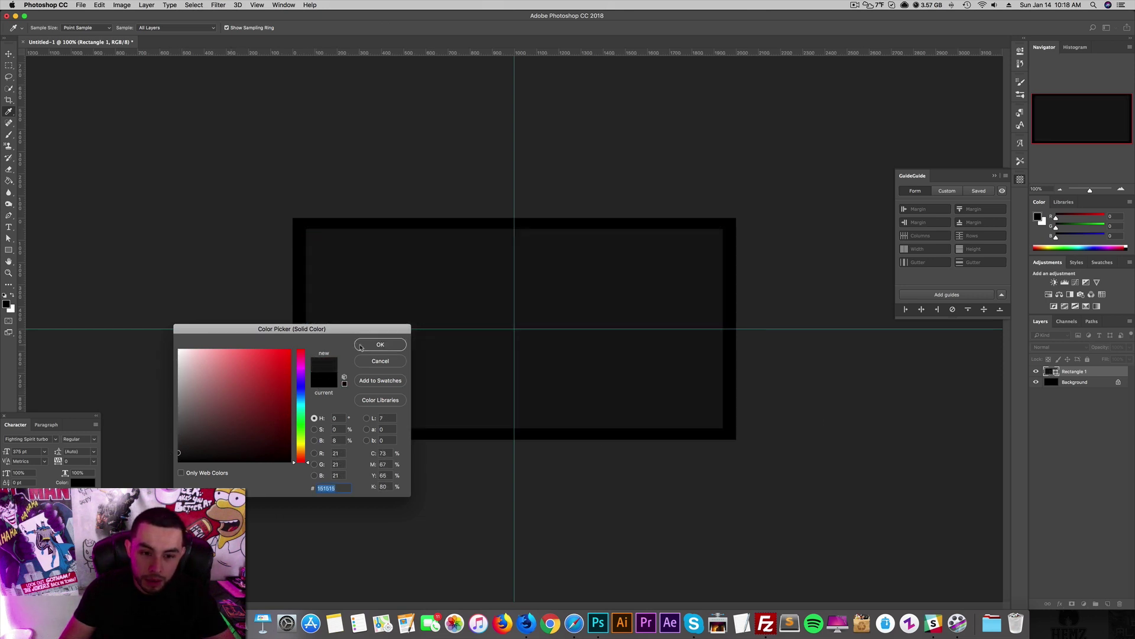
left_click(361, 346)
Hide the guides to check the rectangle against the canvas, and show them again.
key("super+semicolon")
key("super+semicolon")
key("a")
key("v")
left_click(447, 378)
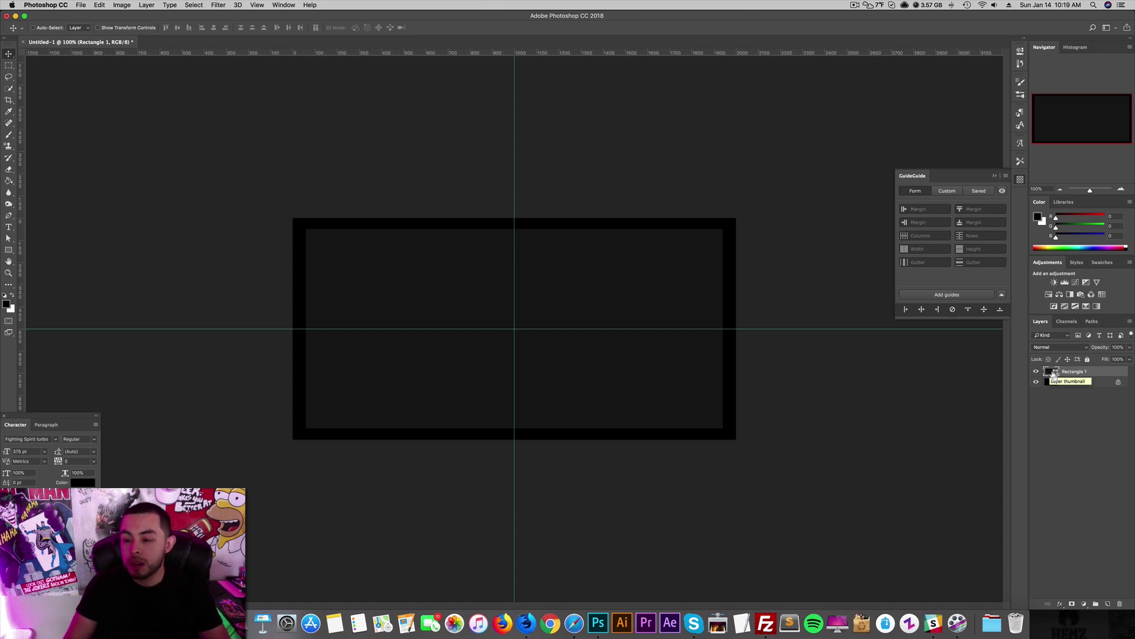
Load the Rectangle 1 layer's outline as a selection and set the column count to 3.
left_click(1052, 374, "super")
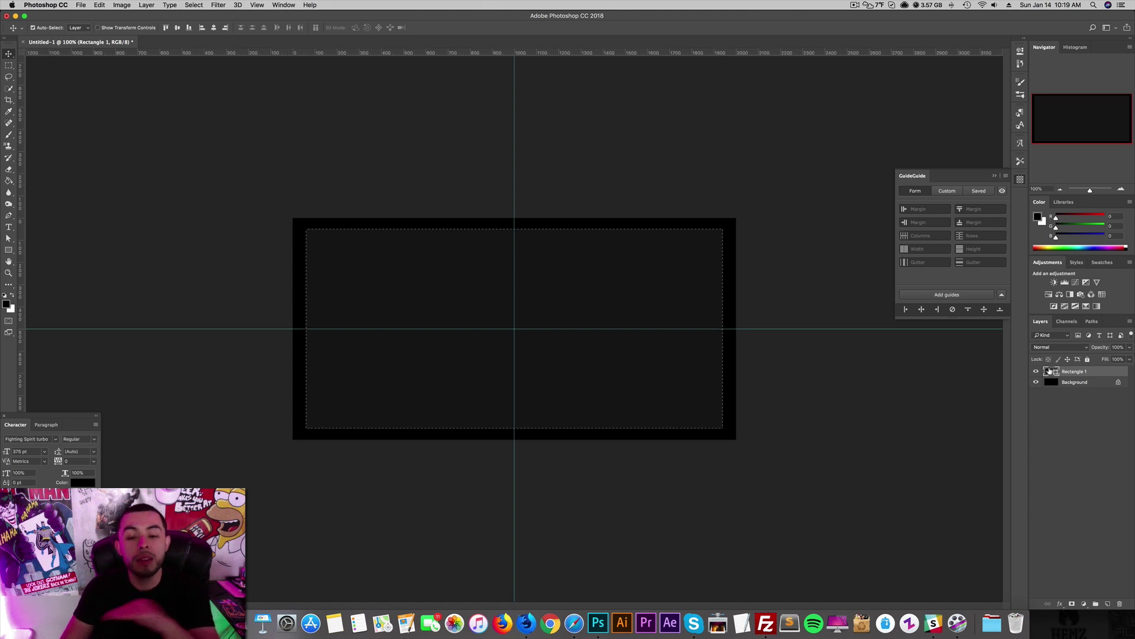
left_click(944, 239)
type("3")
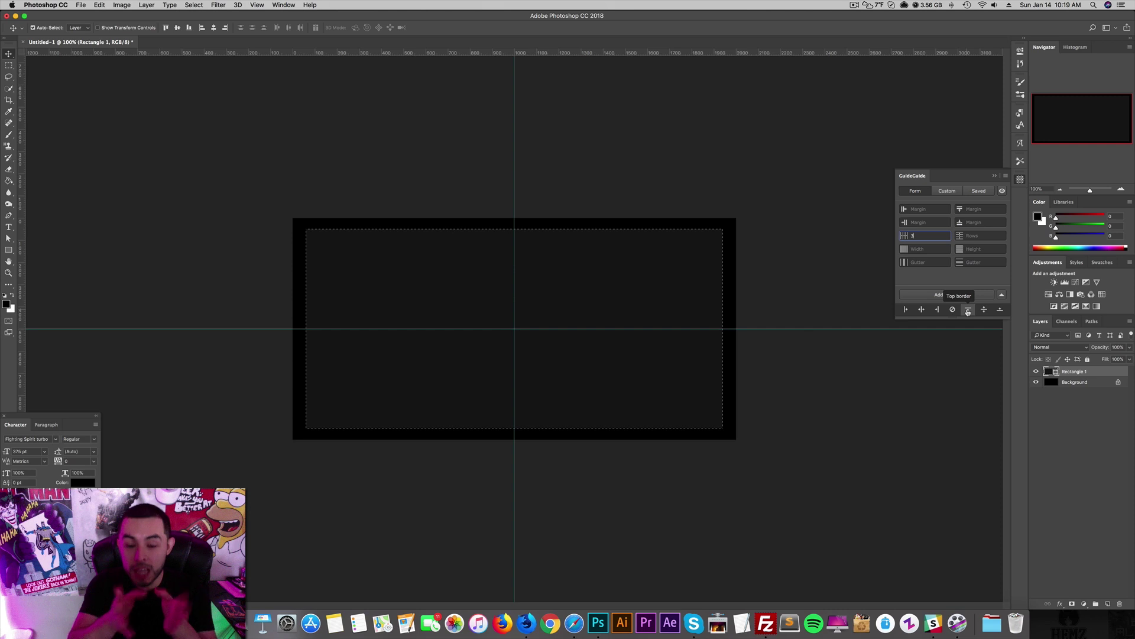
Replace all existing guides with three-column guides across the selected rectangle, and deselect it.
left_click(968, 312)
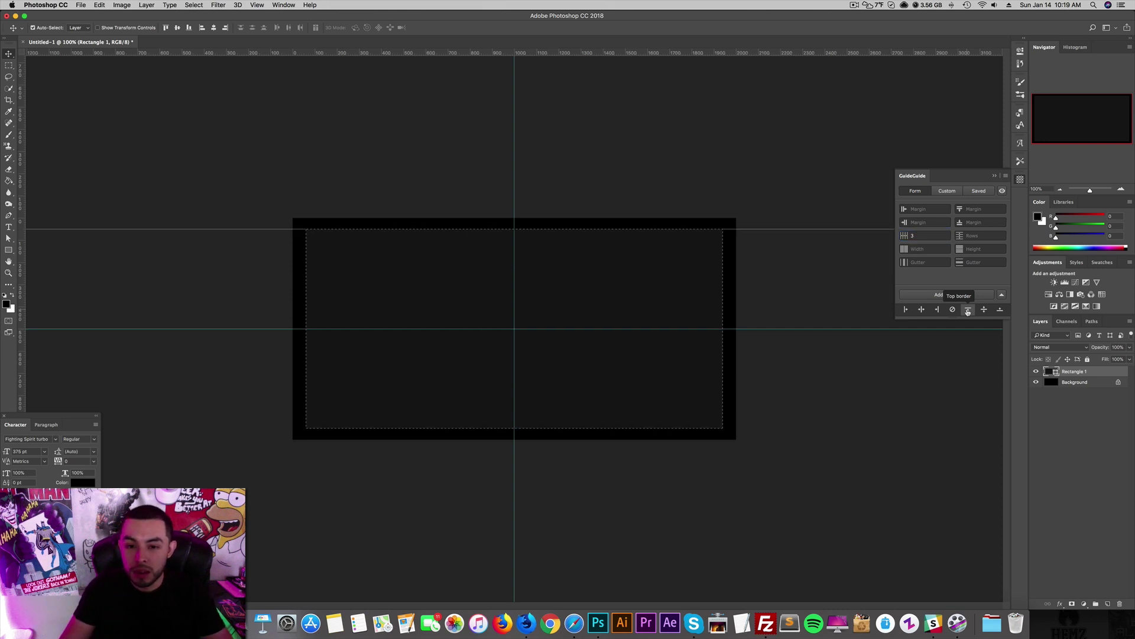
left_click(933, 235)
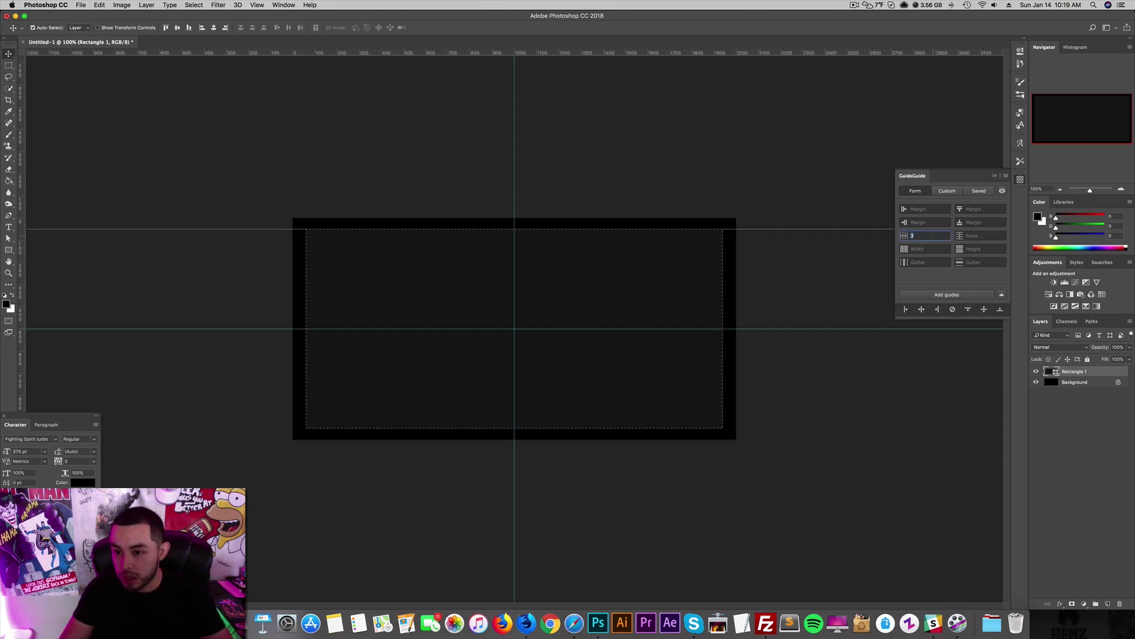
left_click(953, 309)
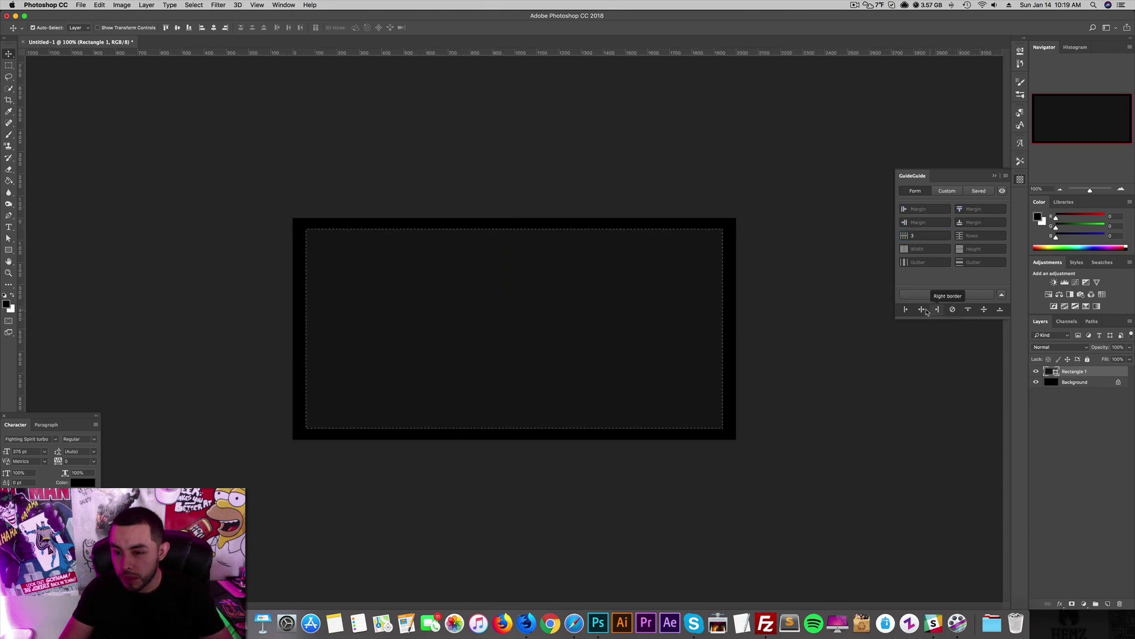
left_click(947, 296)
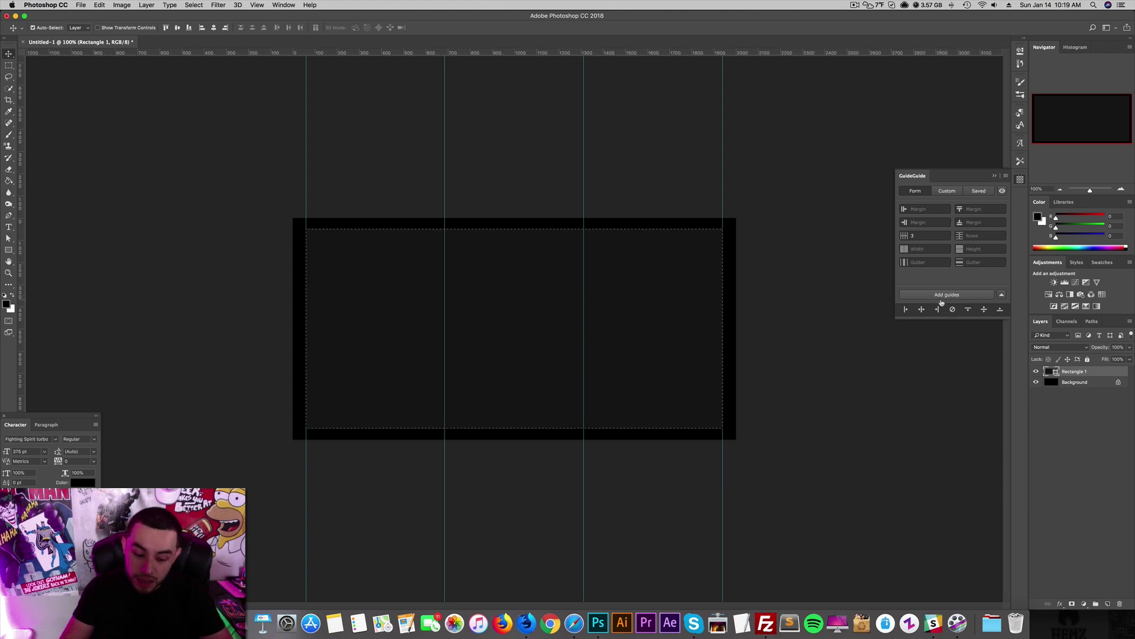
key("super+d")
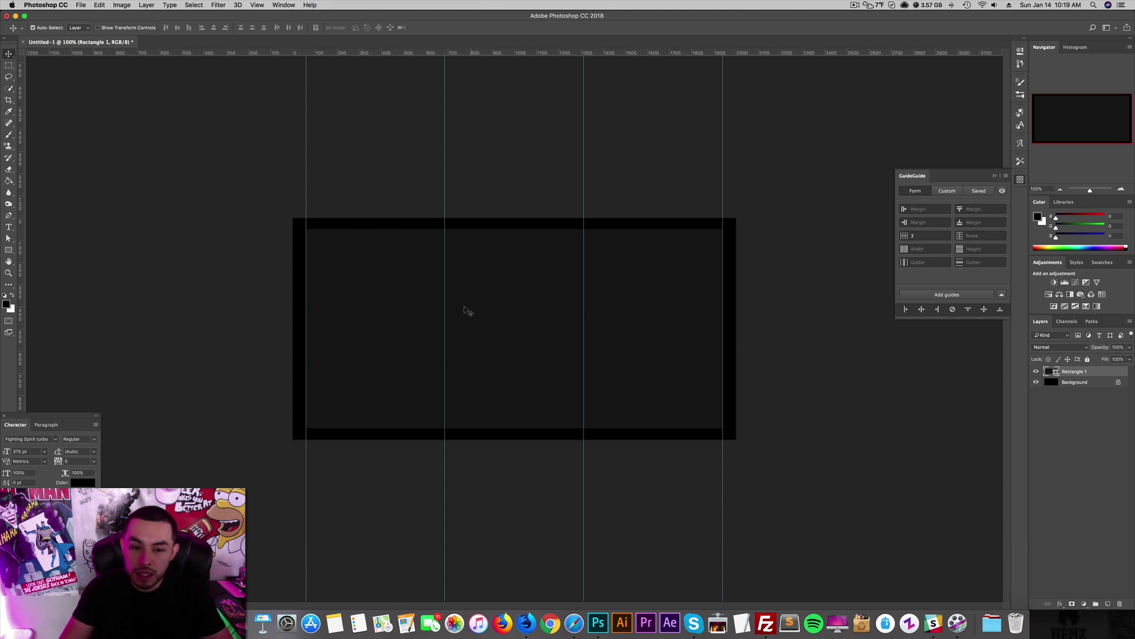
left_click(9, 250)
left_click_drag(325, 241, 465, 343)
key("super+z")
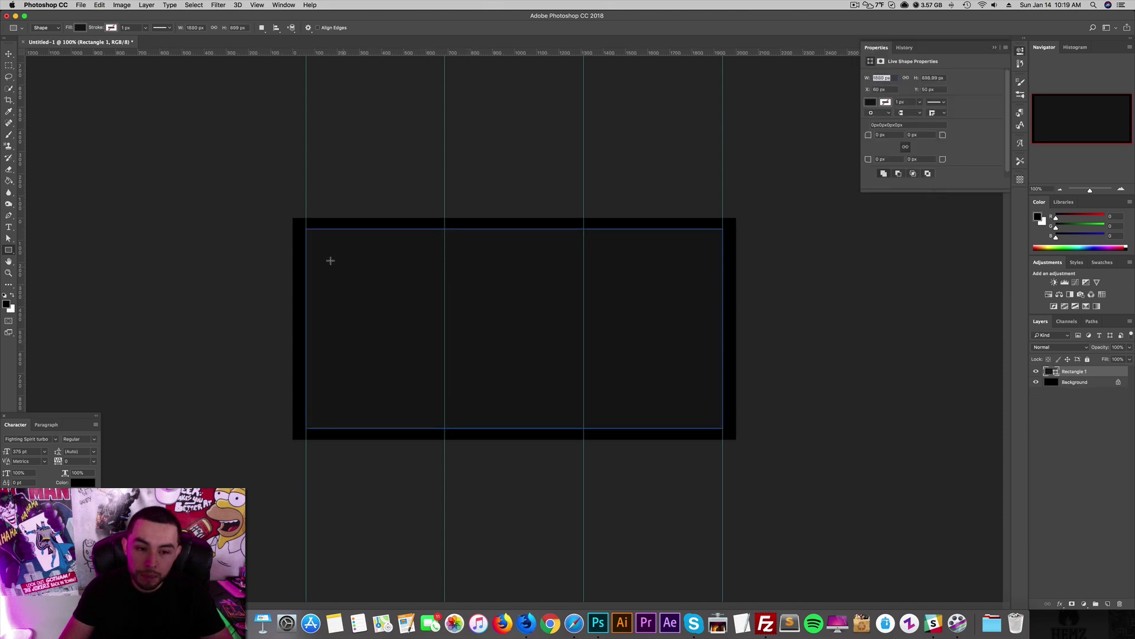
Marquee-select the rectangle's first column, about 626 by 894 px, and add a vertical midpoint guide to it.
key("m")
left_click_drag(306, 229, 446, 427)
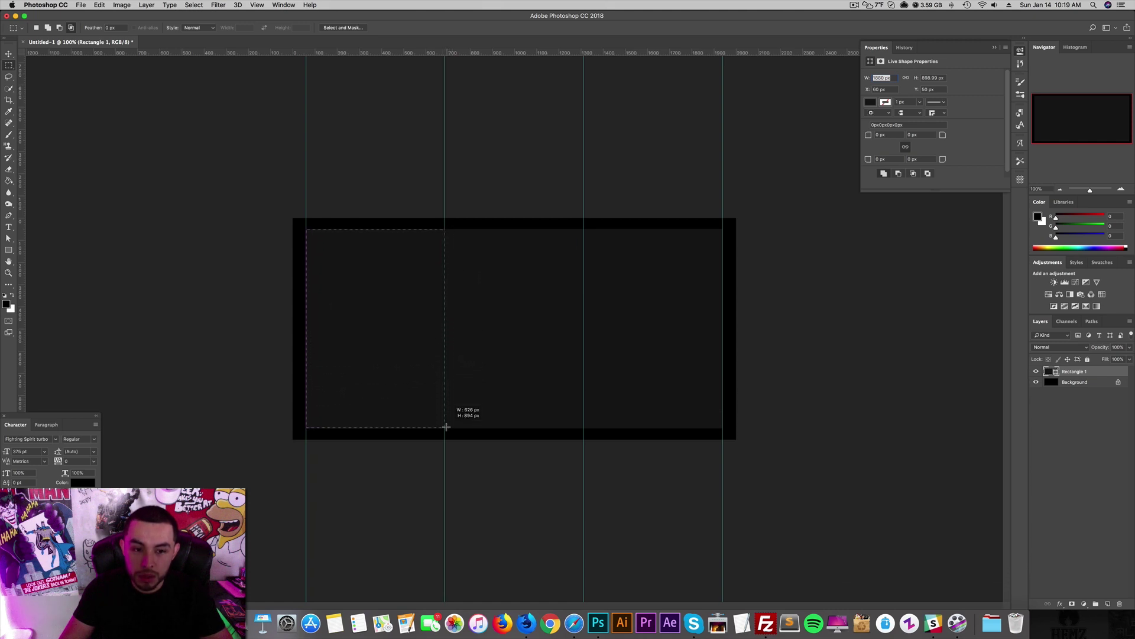
left_click_drag(446, 426, 446, 426)
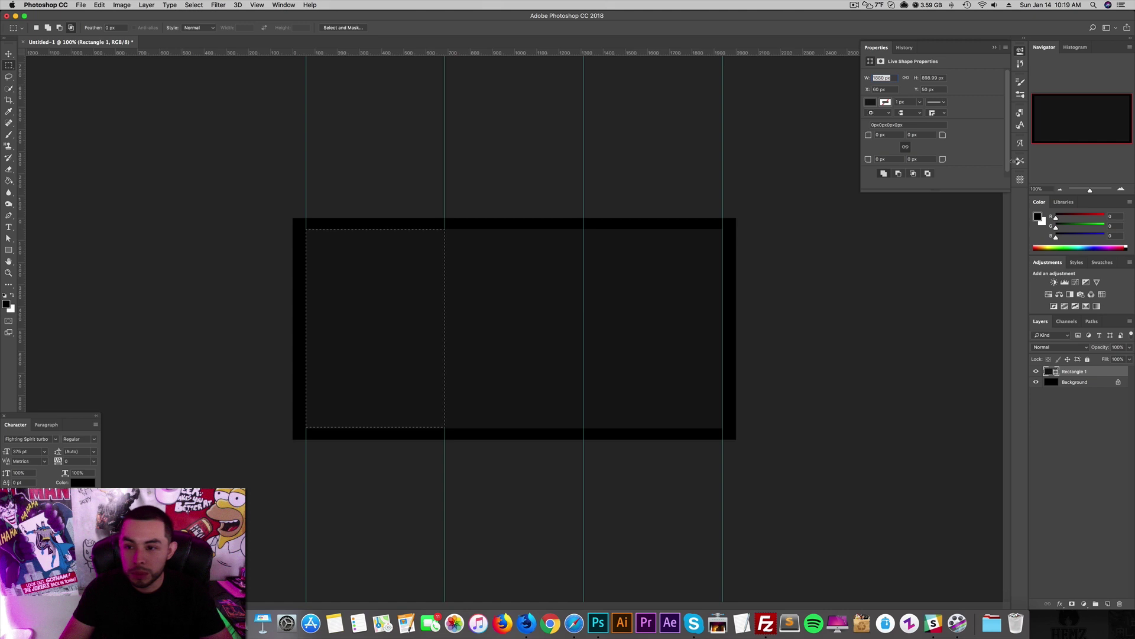
left_click(1020, 179)
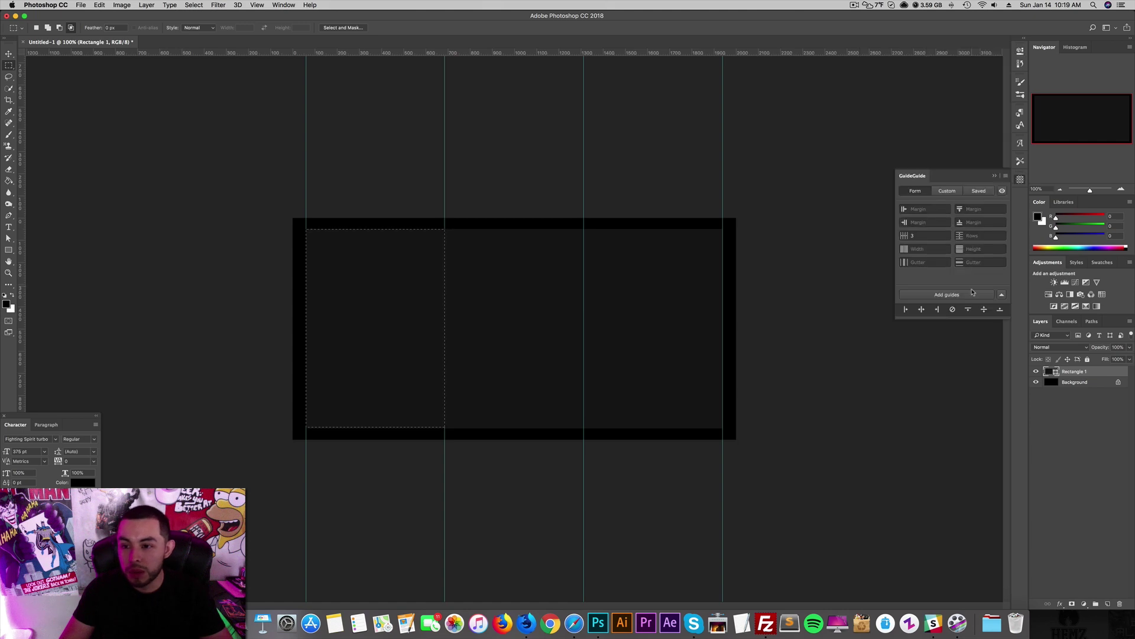
left_click(921, 310)
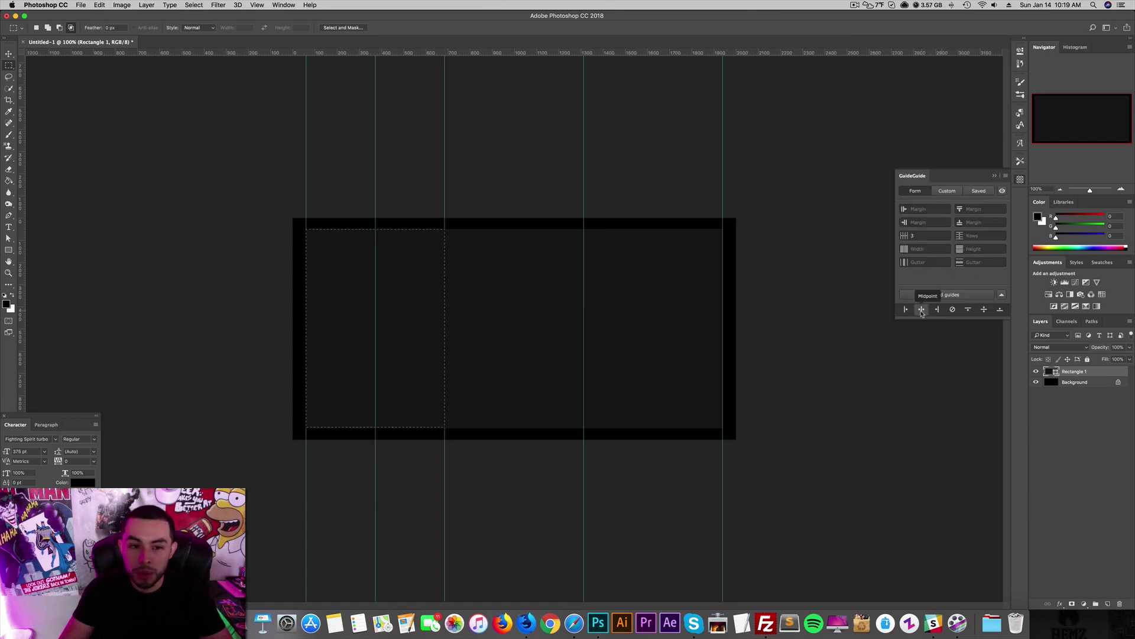
Draw a square about 321 px wide in the first column and centre it horizontally on the column's midpoint guide.
left_click(9, 249)
left_click_drag(385, 233, 433, 310)
key("super+t")
left_click_drag(399, 275, 403, 272)
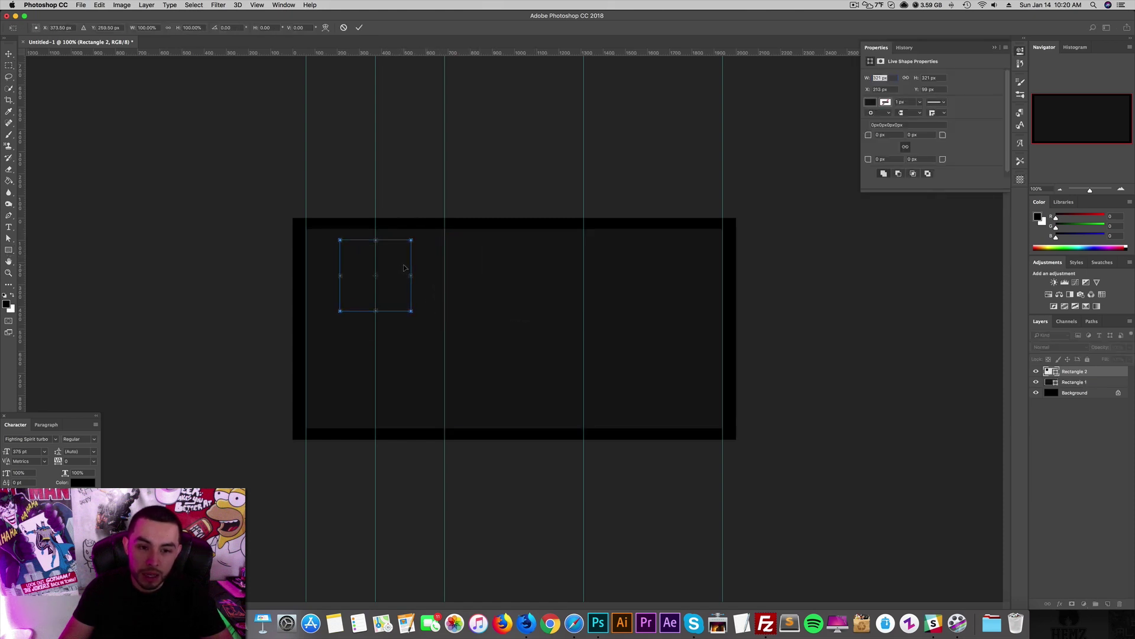
key("Return")
left_click(404, 267)
key("Escape")
key("a")
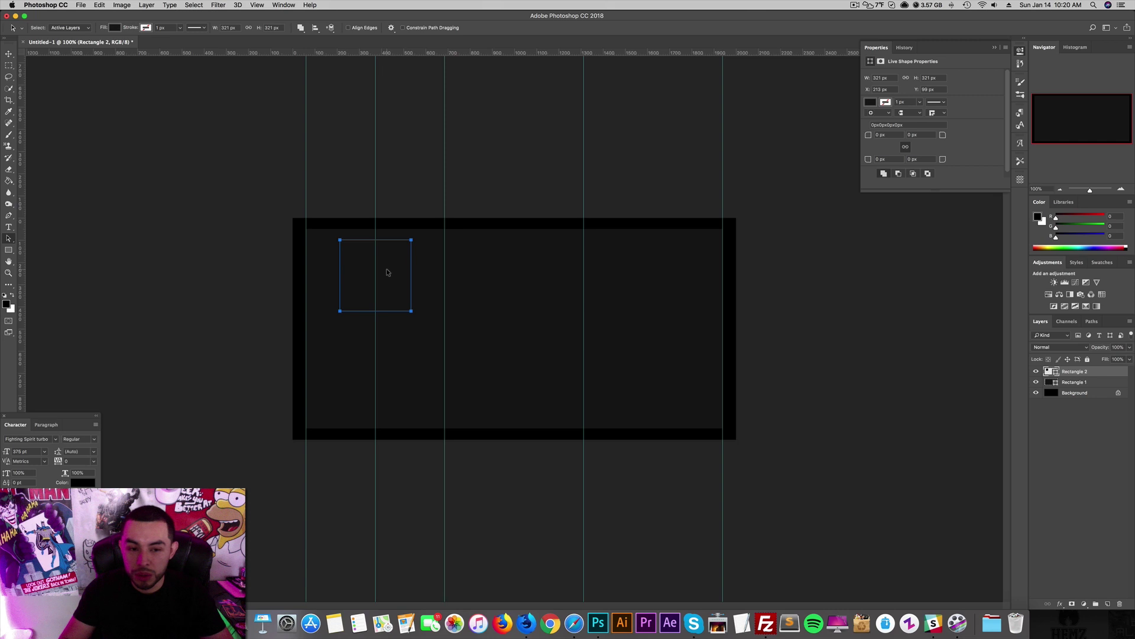
Change the Rectangle 2 square's fill colour to dark red.
double_click(1052, 371)
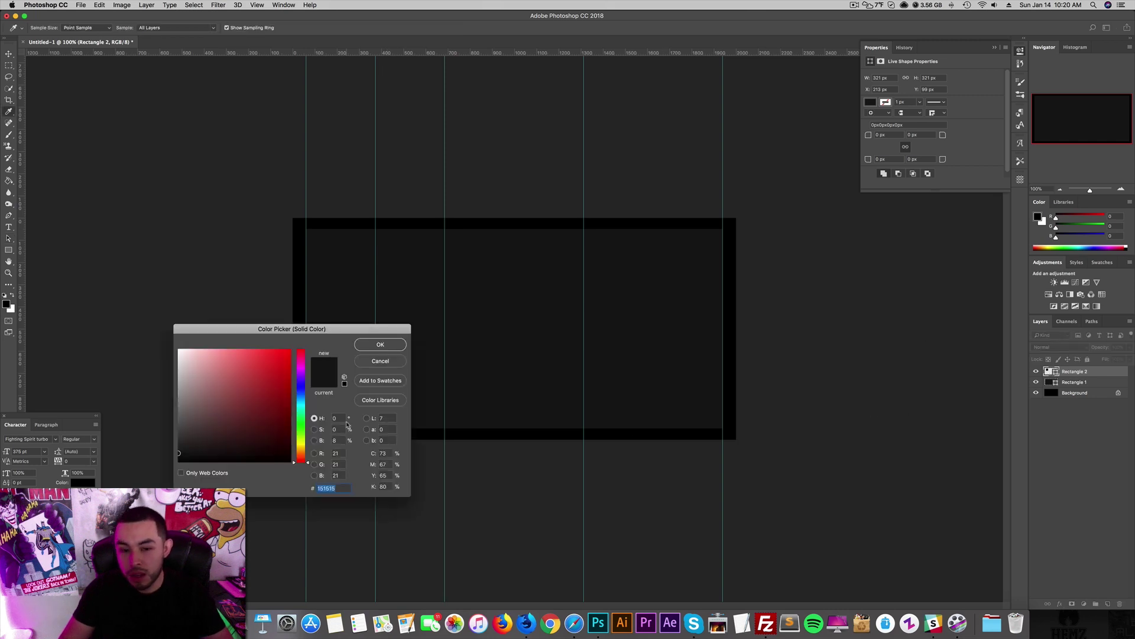
left_click(268, 384)
left_click(366, 348)
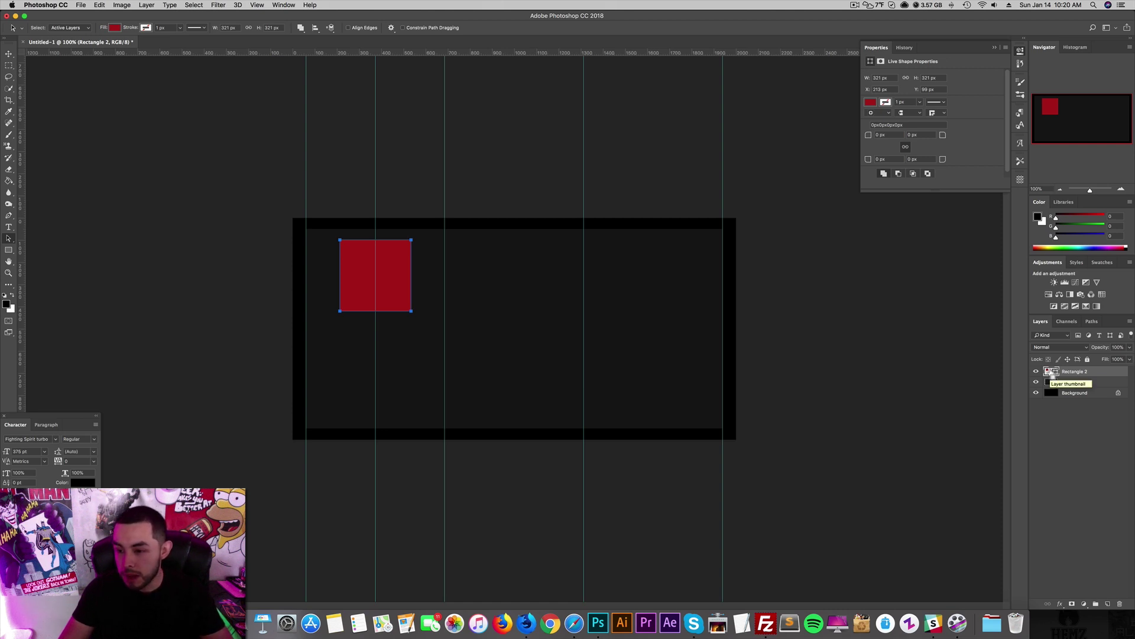
Load the red square's outline as a selection, add a horizontal midpoint guide through it, and deselect.
left_click(1052, 372, "super")
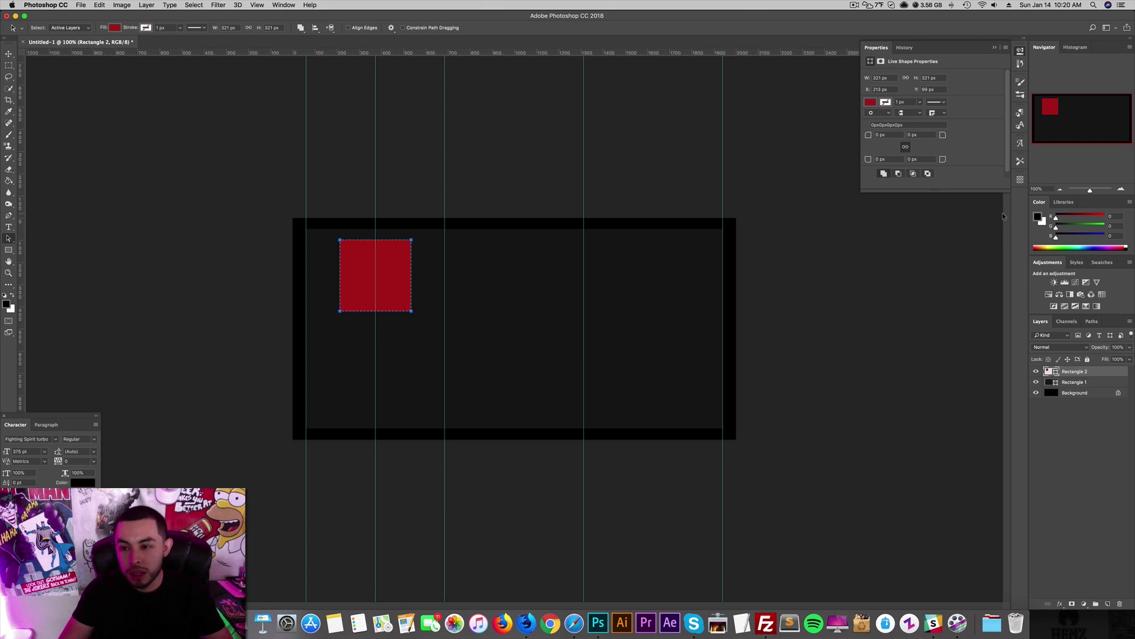
left_click(1019, 179)
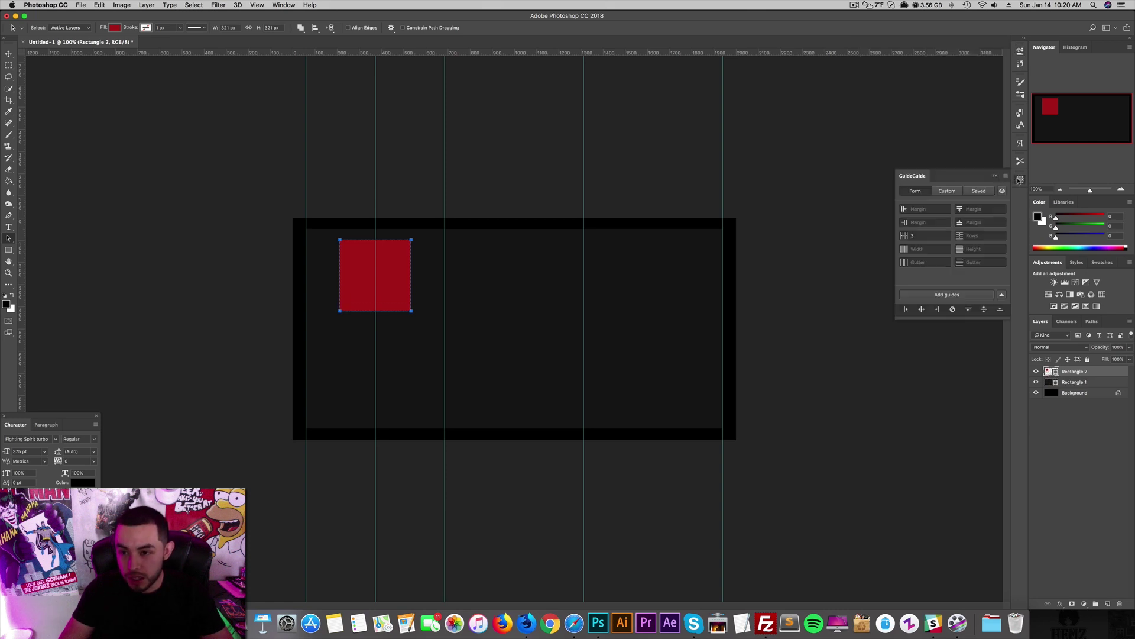
left_click(985, 311)
key("super+d")
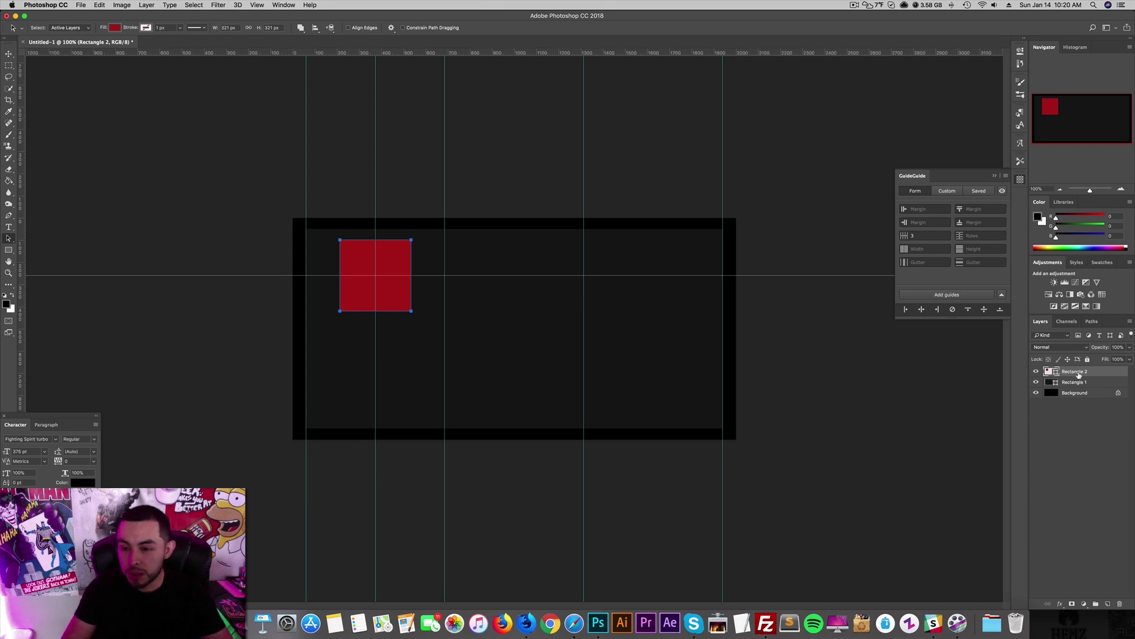
Clear all guides from the canvas and deselect the red square's layer.
left_click(952, 309)
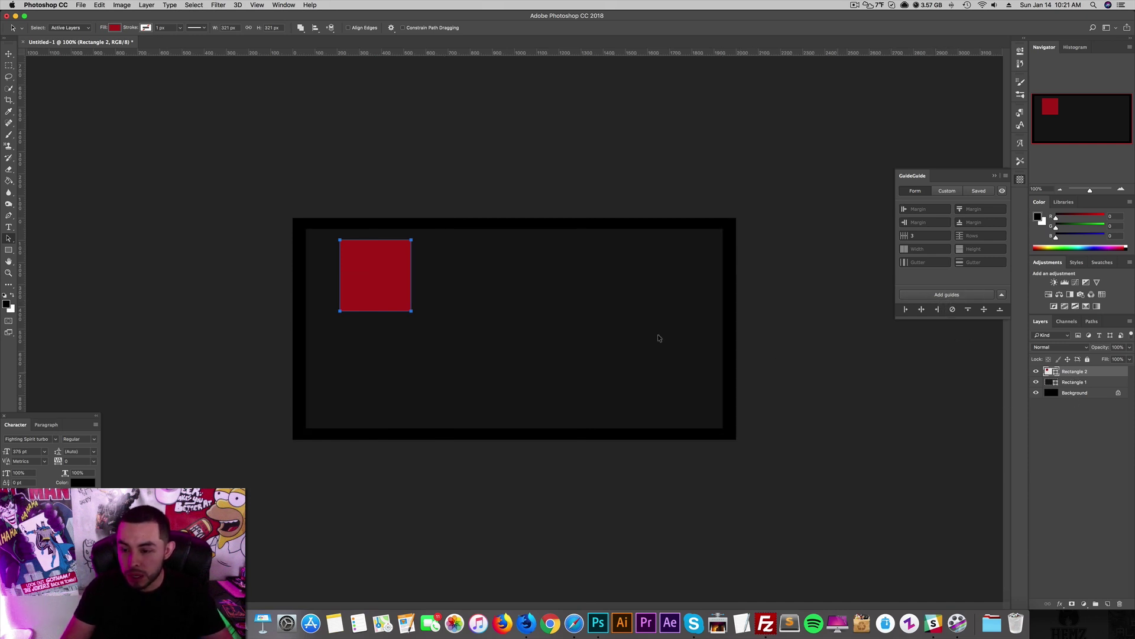
key("v")
left_click(772, 320)
Create a new document 2500 px wide and 1000 px high with a white background.
key("super+n")
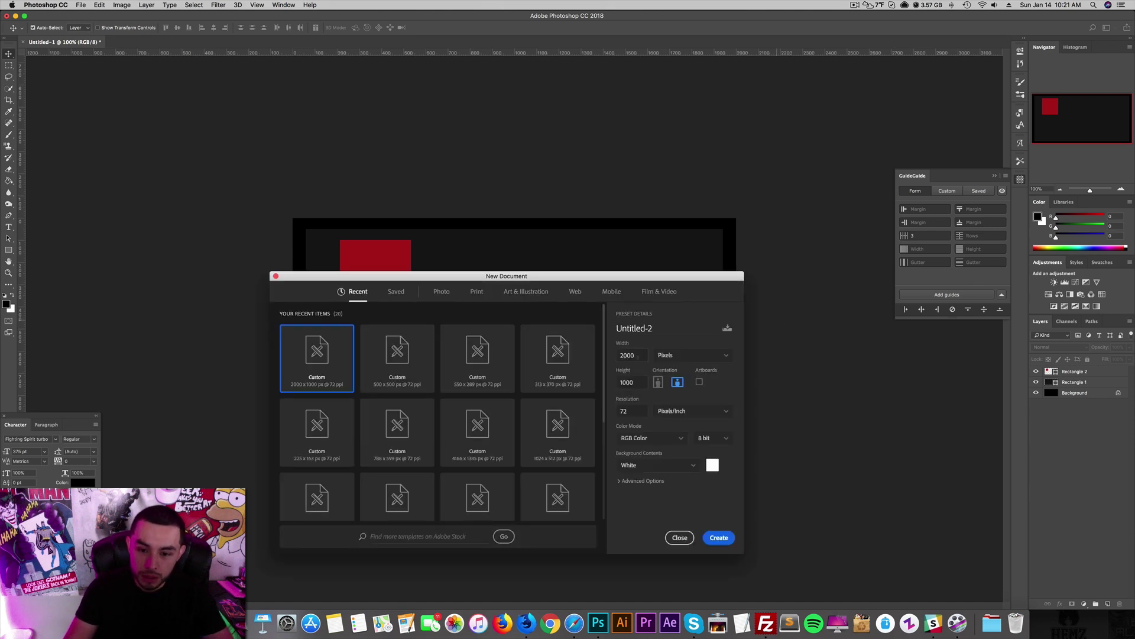
double_click(643, 357)
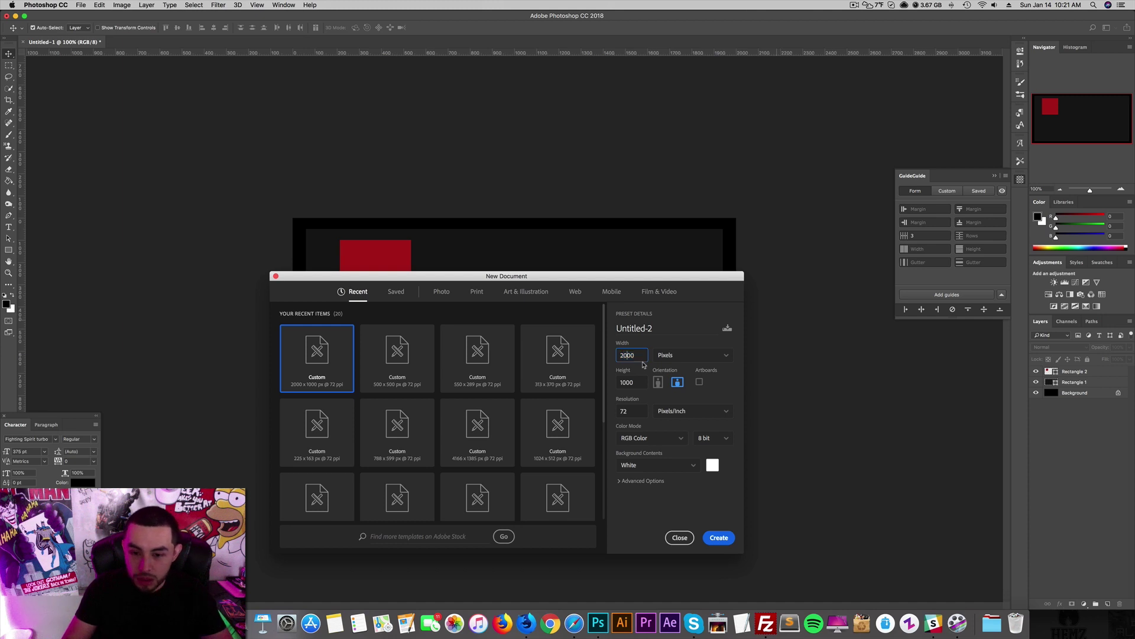
key("Return")
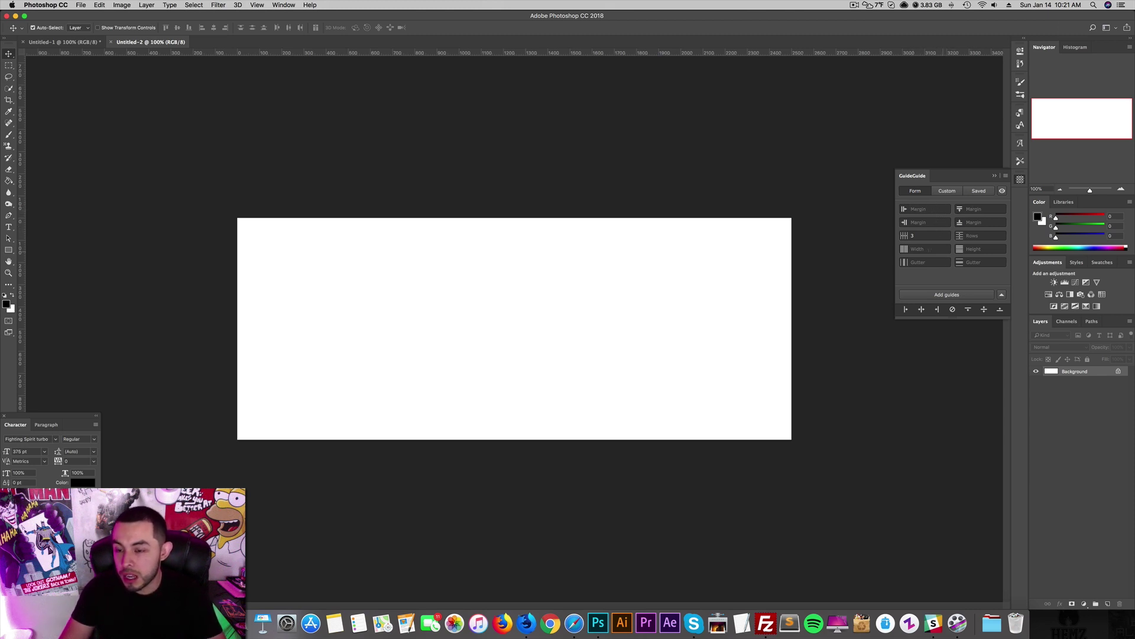
Add the guides of the saved Site Grid 1170px preset to the new document.
left_click(948, 190)
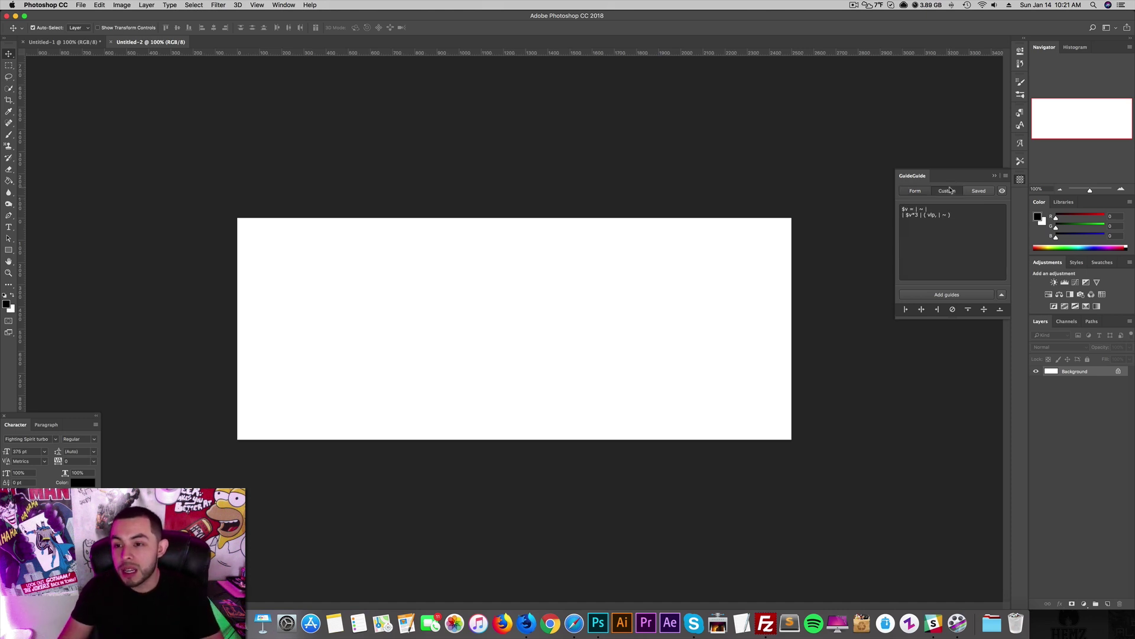
left_click(980, 191)
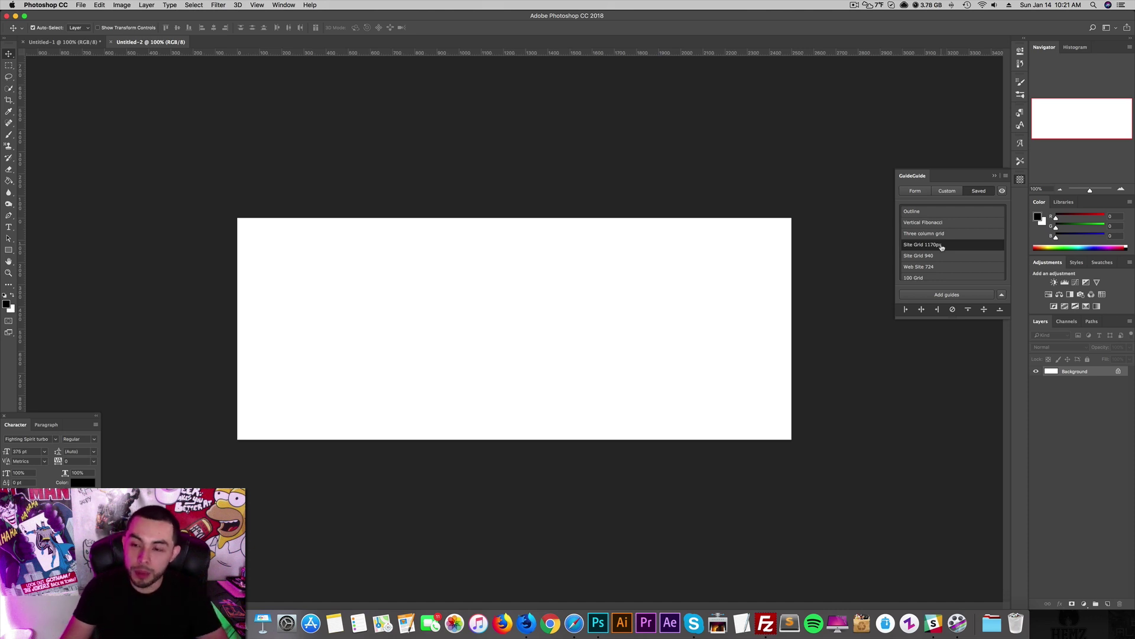
left_click(923, 195)
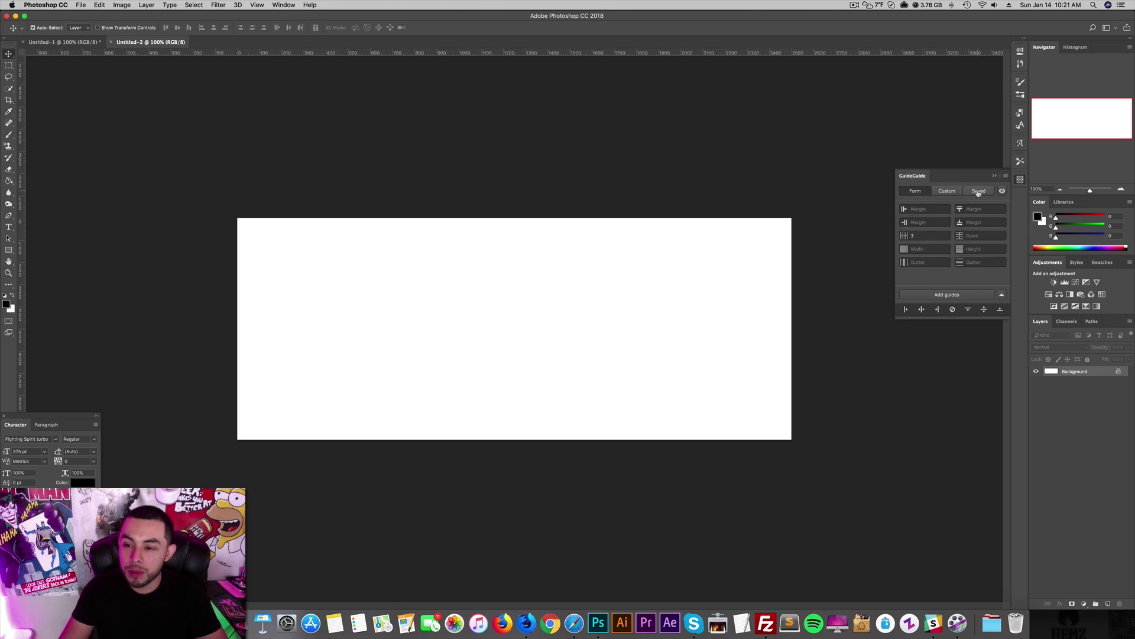
left_click(978, 192)
left_click(943, 245)
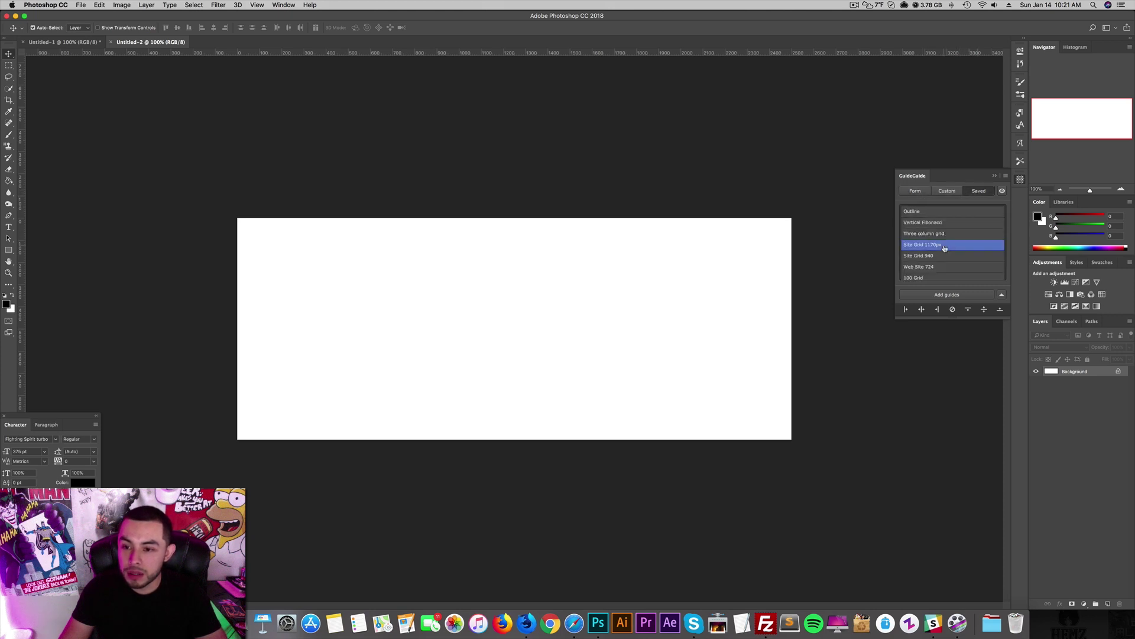
left_click(958, 297)
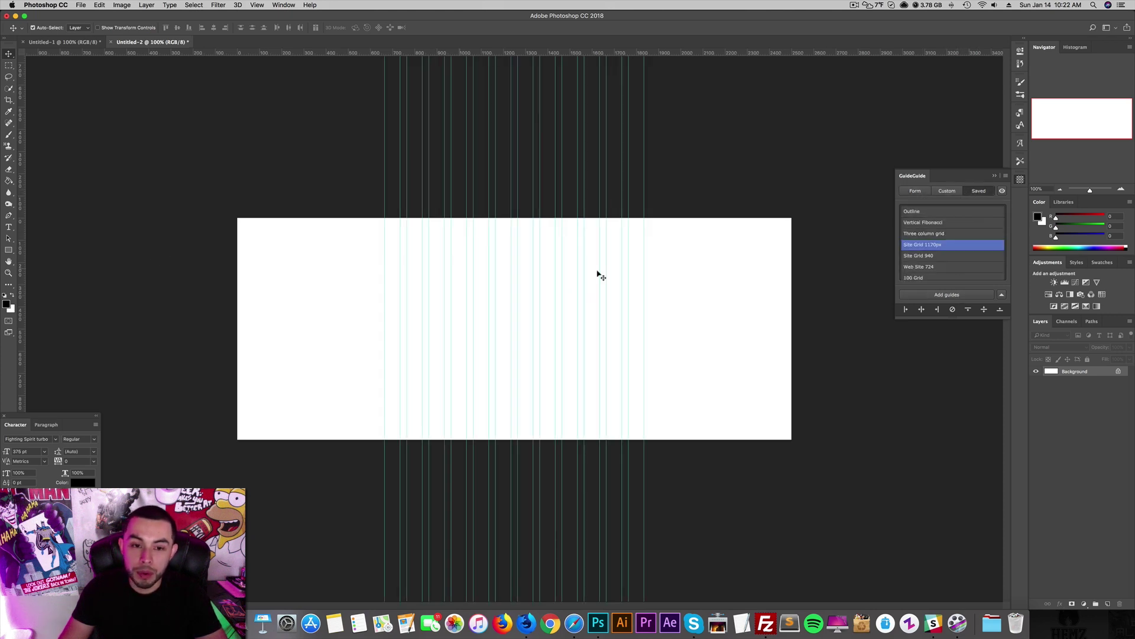
Fill the Background layer with black and clear the site grid guides from the canvas.
key("super+equal")
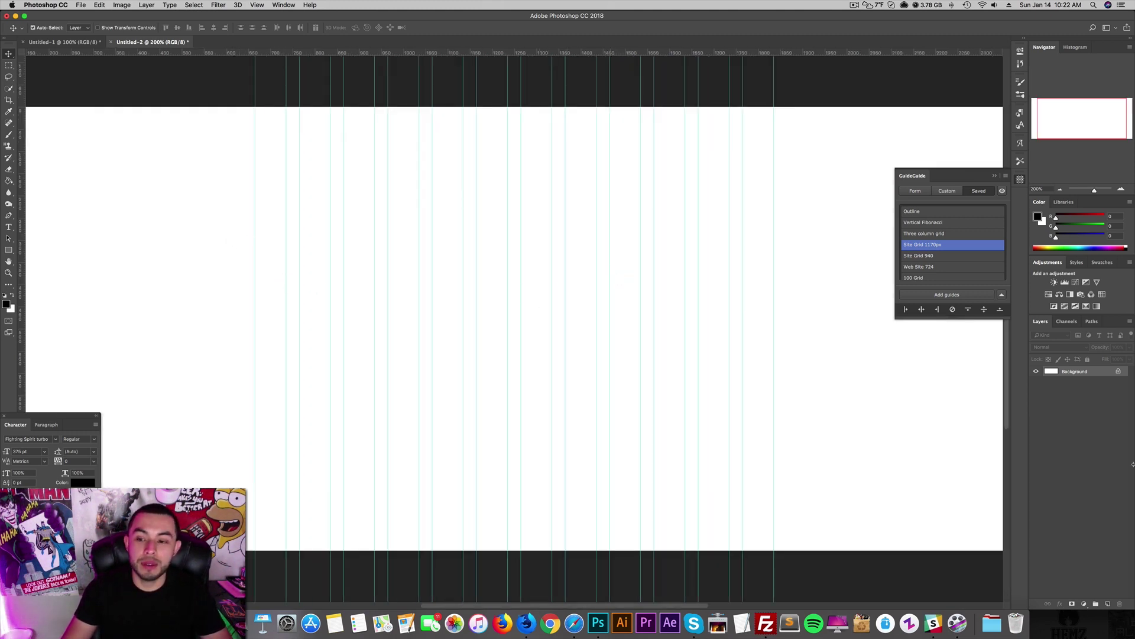
key("alt+BackSpace")
scroll(233, 450, "up", 1)
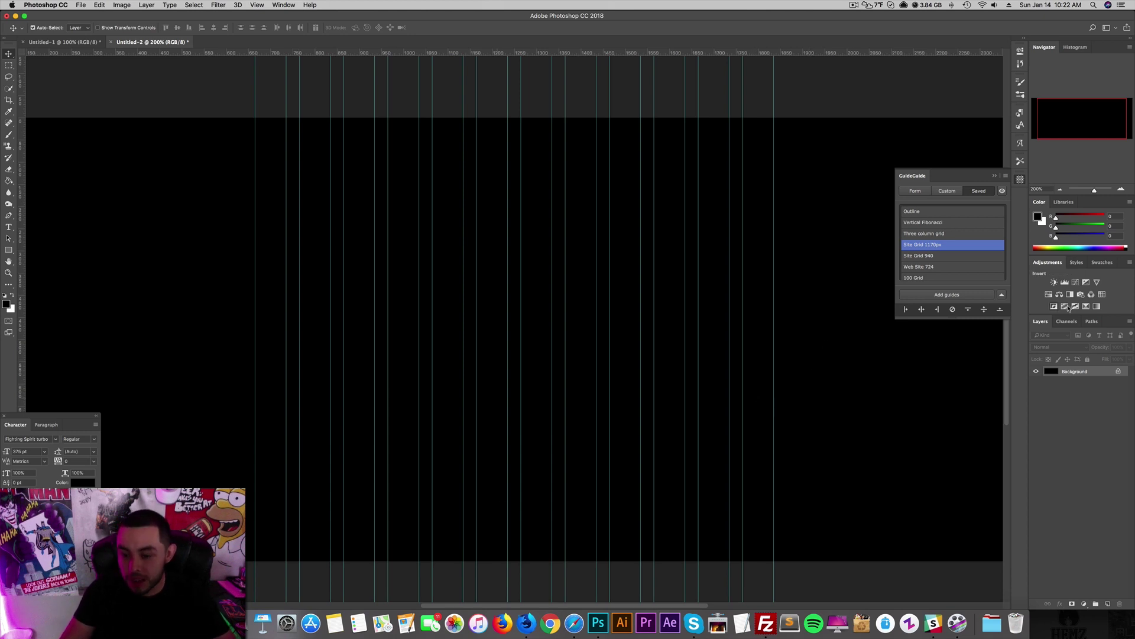
left_click(954, 310)
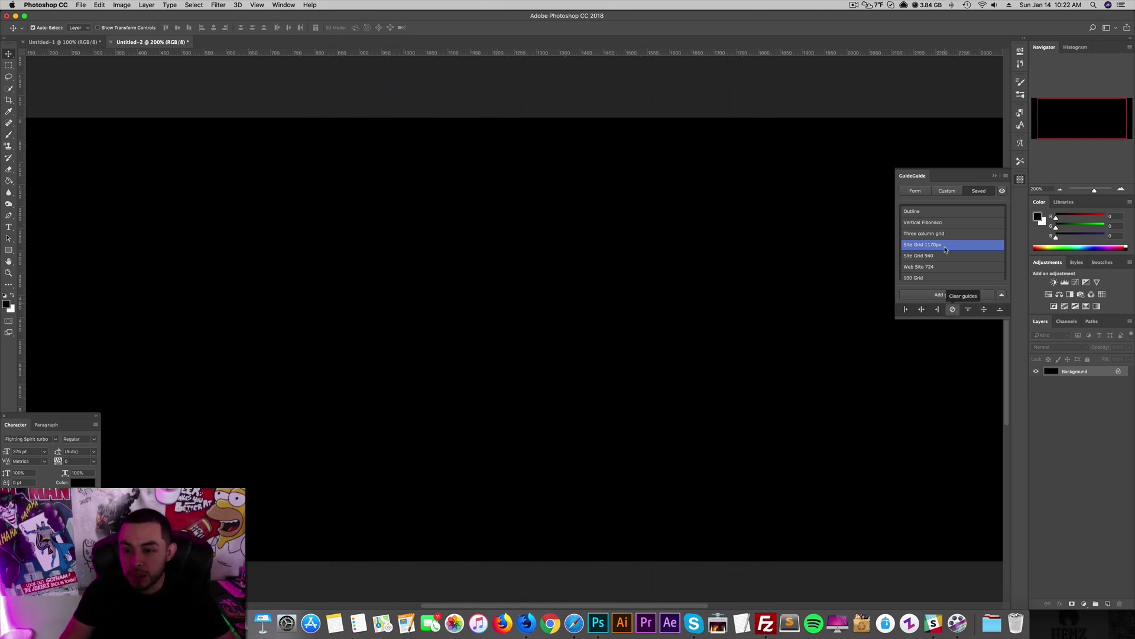
scroll(959, 252, "down", 1)
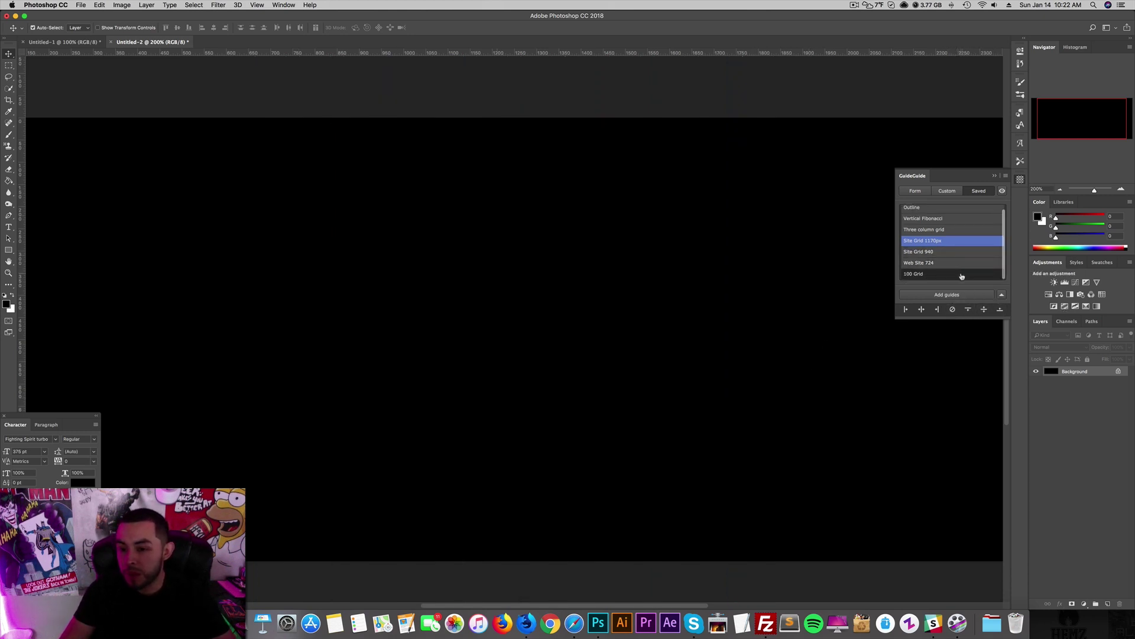
Switch to the Untitled-1 document and move the red square slightly to the left inside the dark grey rectangle.
left_click(920, 190)
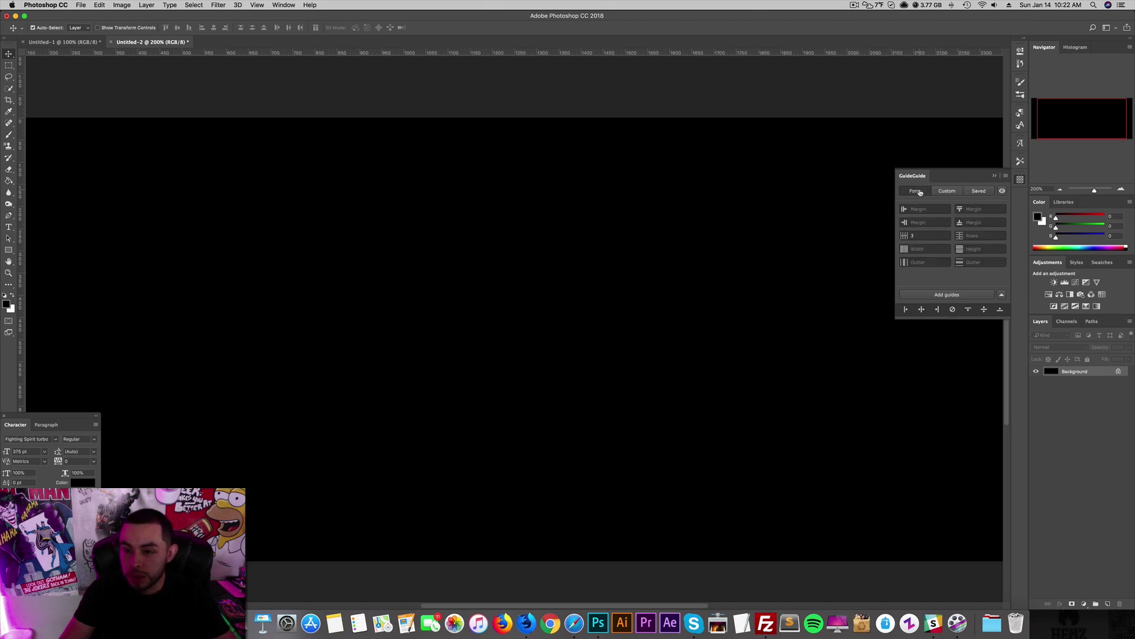
left_click(9, 250)
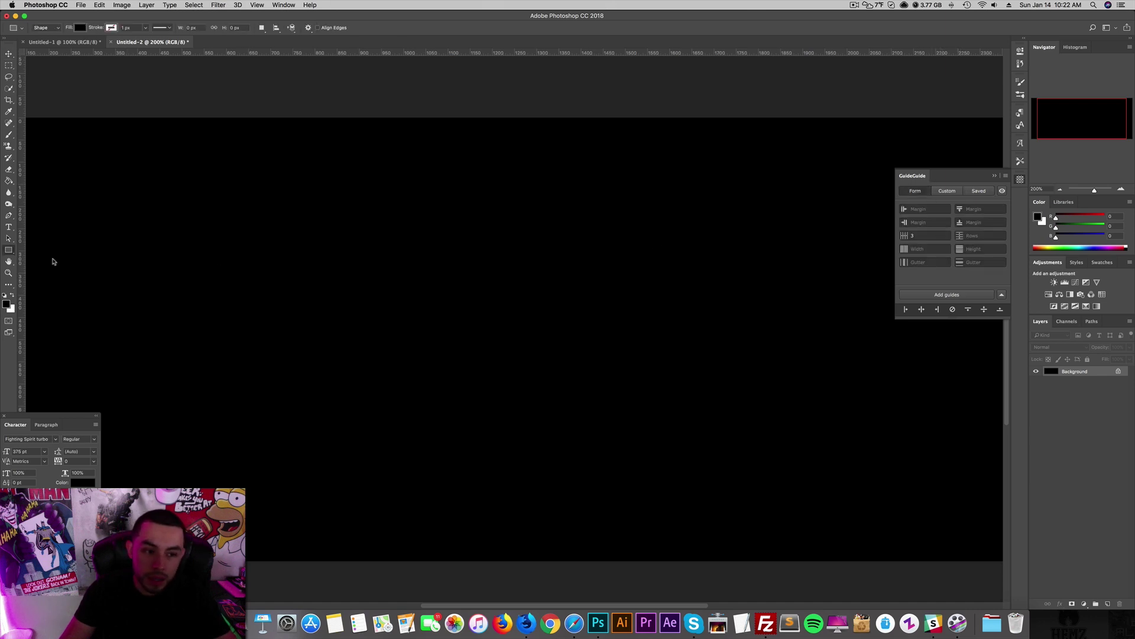
left_click(62, 42)
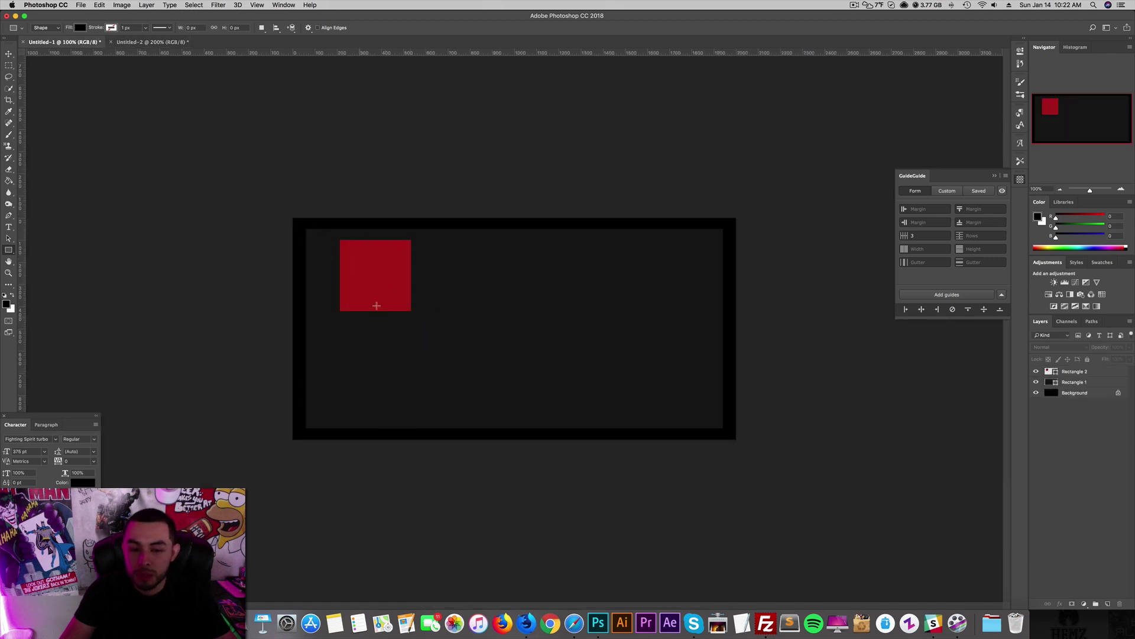
key("v")
left_click_drag(389, 292, 374, 292)
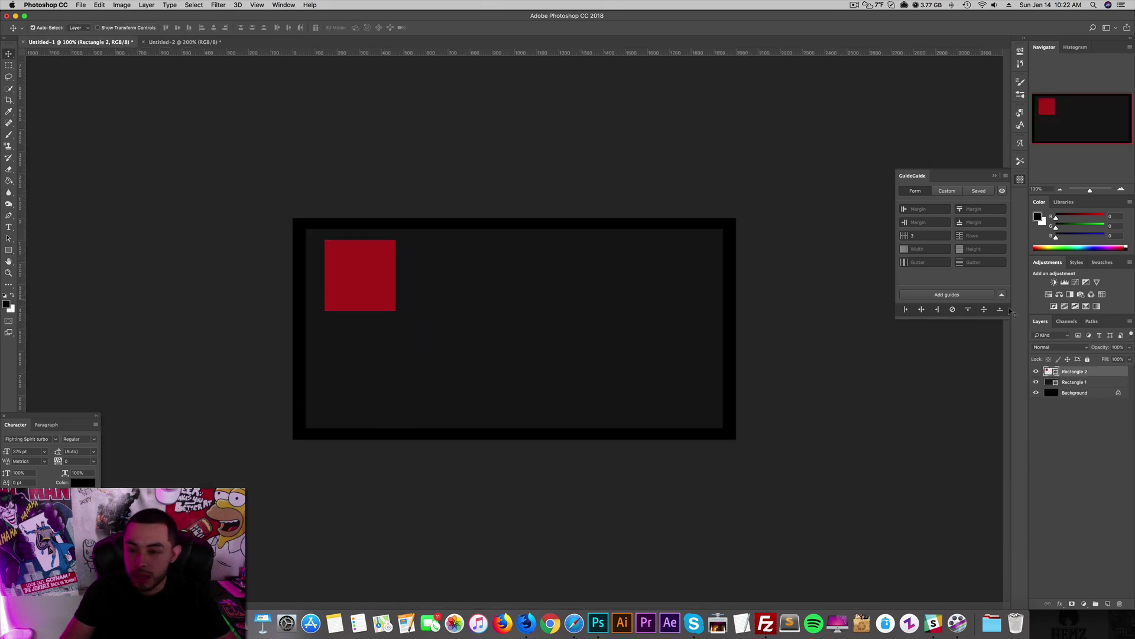
Load the dark grey rectangle's outline as a selection and add guides dividing it into 3 columns.
left_click(1049, 382, "super")
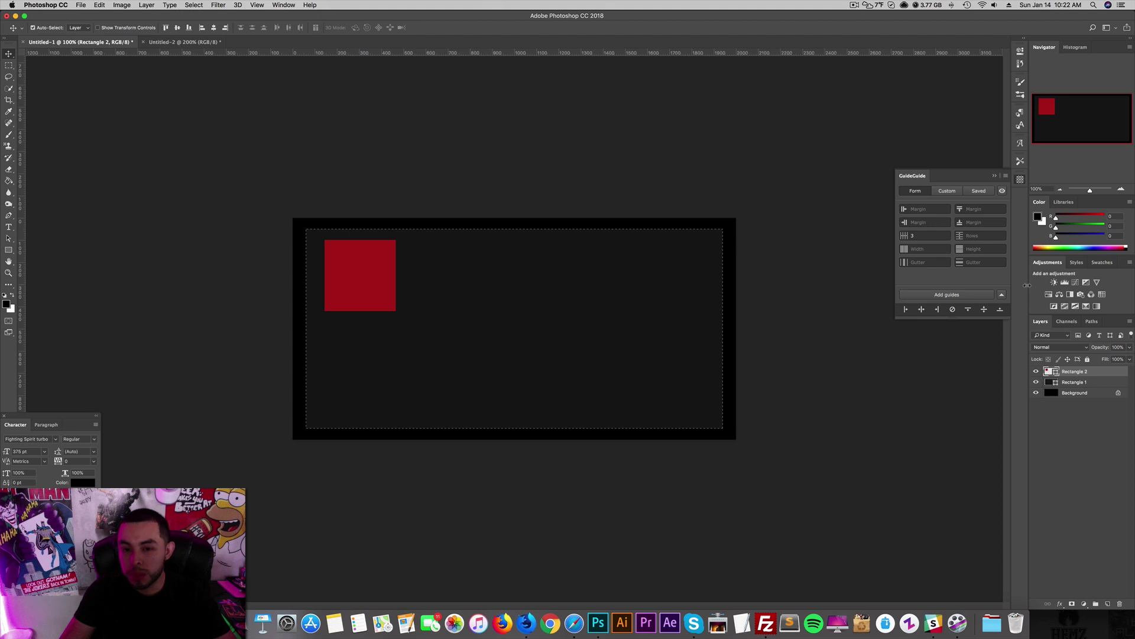
left_click(951, 296)
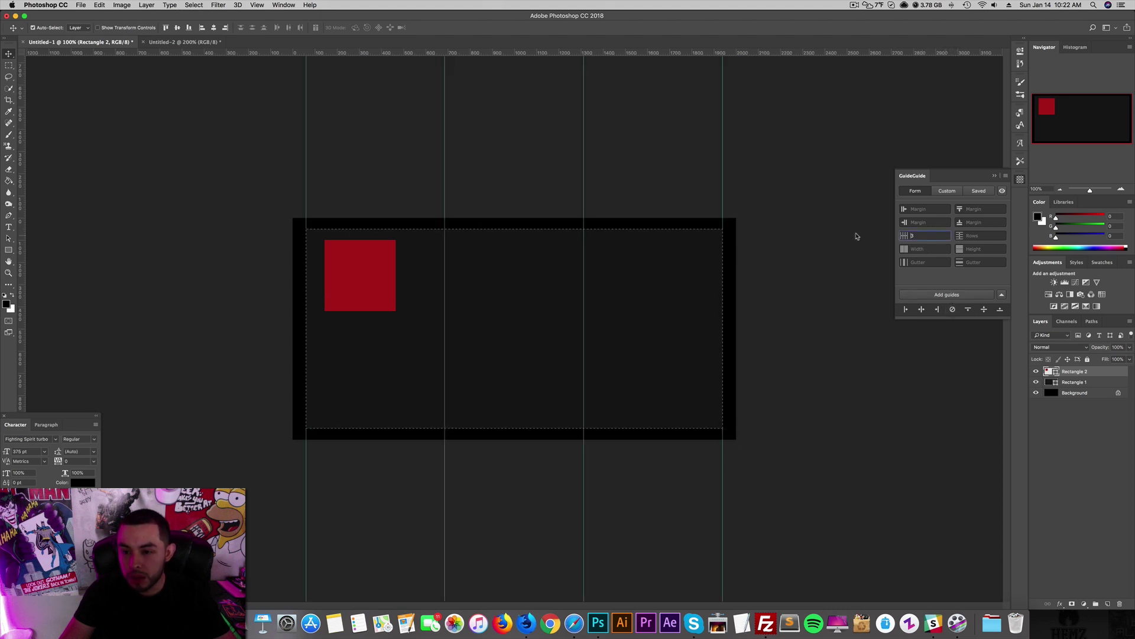
Empty the column count, add horizontal and vertical midpoint guides to a selection of the red square, and deselect.
key("BackSpace")
left_click(362, 273)
left_click(1050, 371, "super")
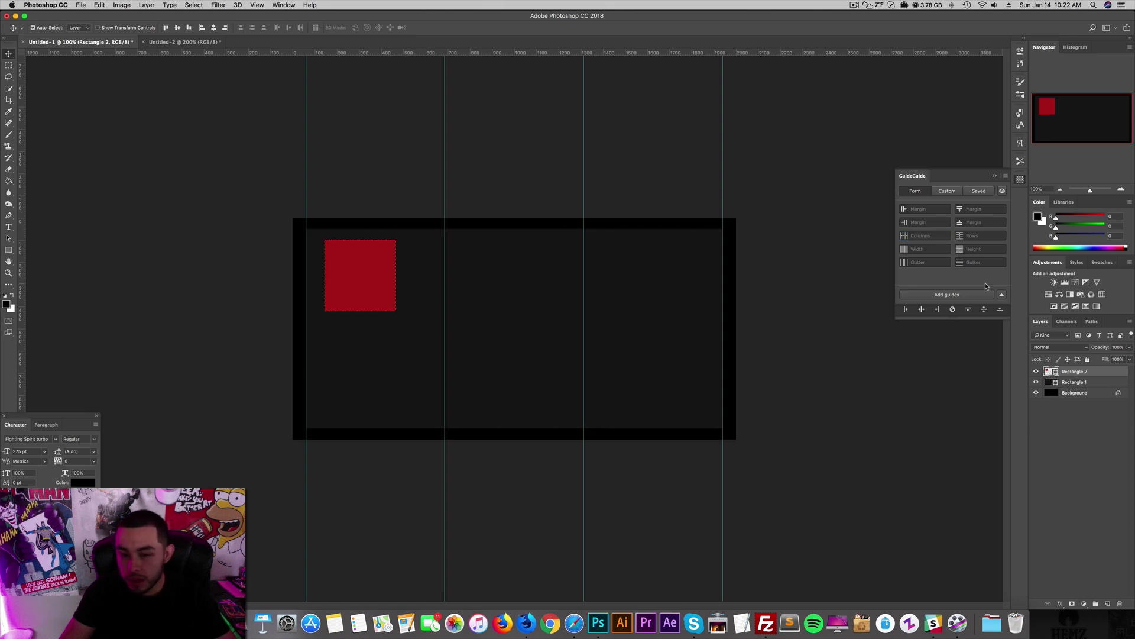
left_click(984, 309)
left_click(921, 310)
key("super+d")
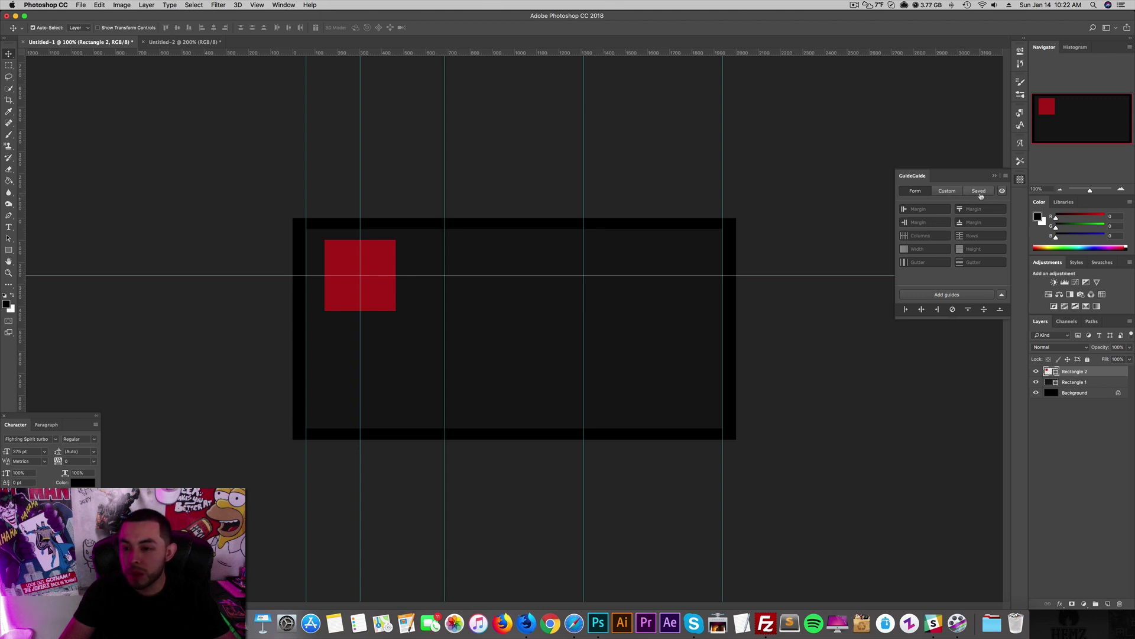
Try the saved Site Grid 1170px preset on the canvas and remove the guides it adds.
left_click(959, 195)
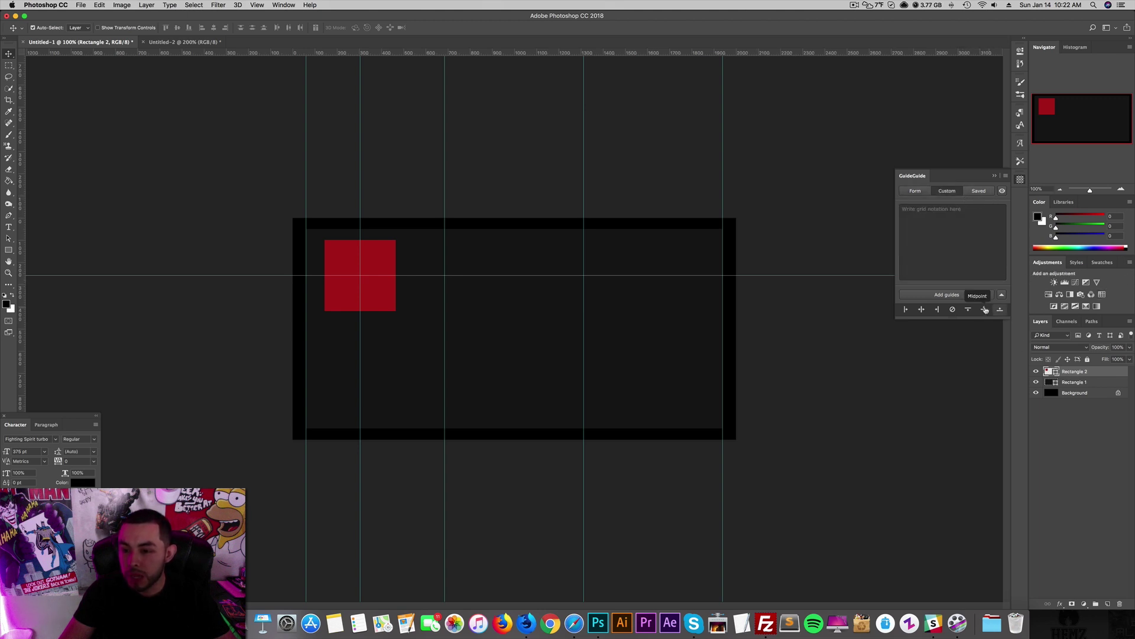
left_click(976, 192)
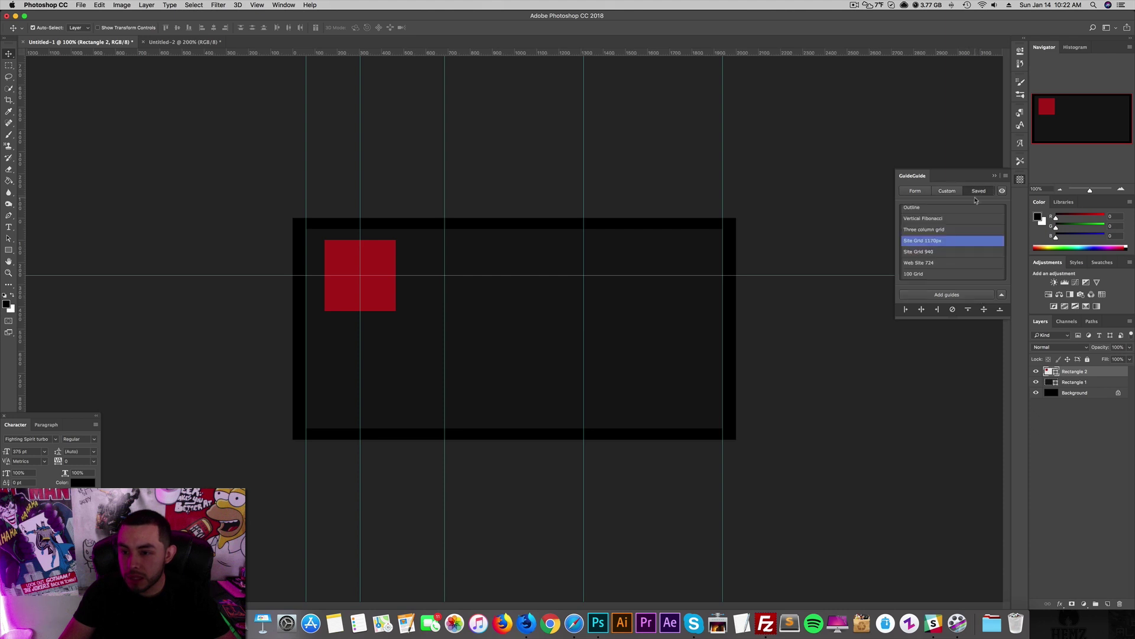
left_click(953, 295)
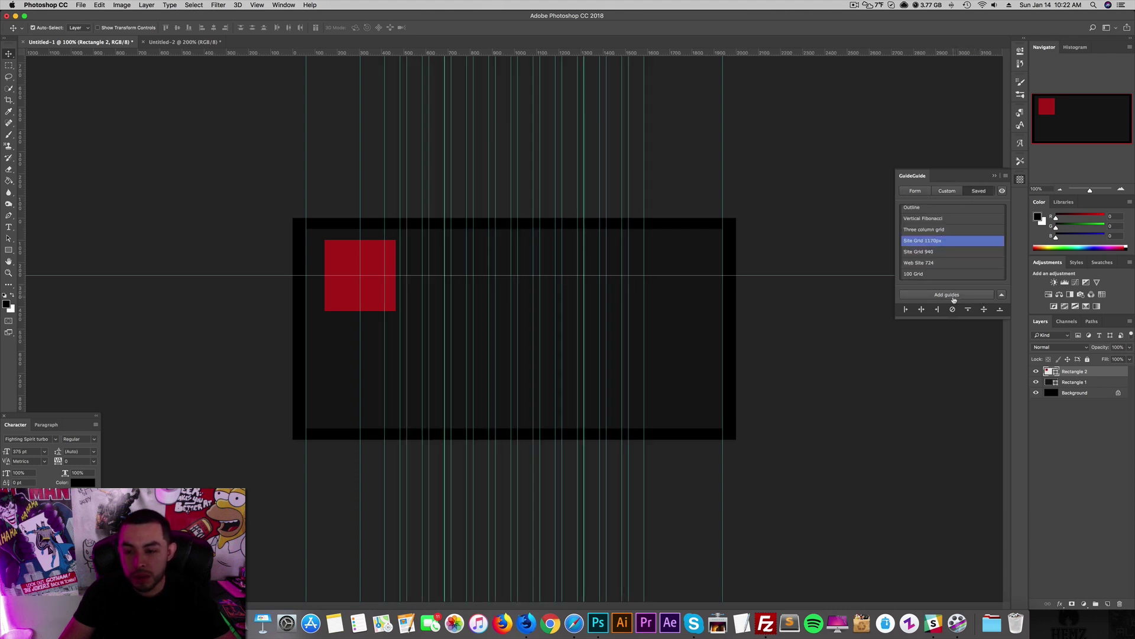
left_click(960, 312)
Save the existing canvas guides as a new grid preset named "Blah grid sample" and locate it in the saved list.
left_click(1002, 295)
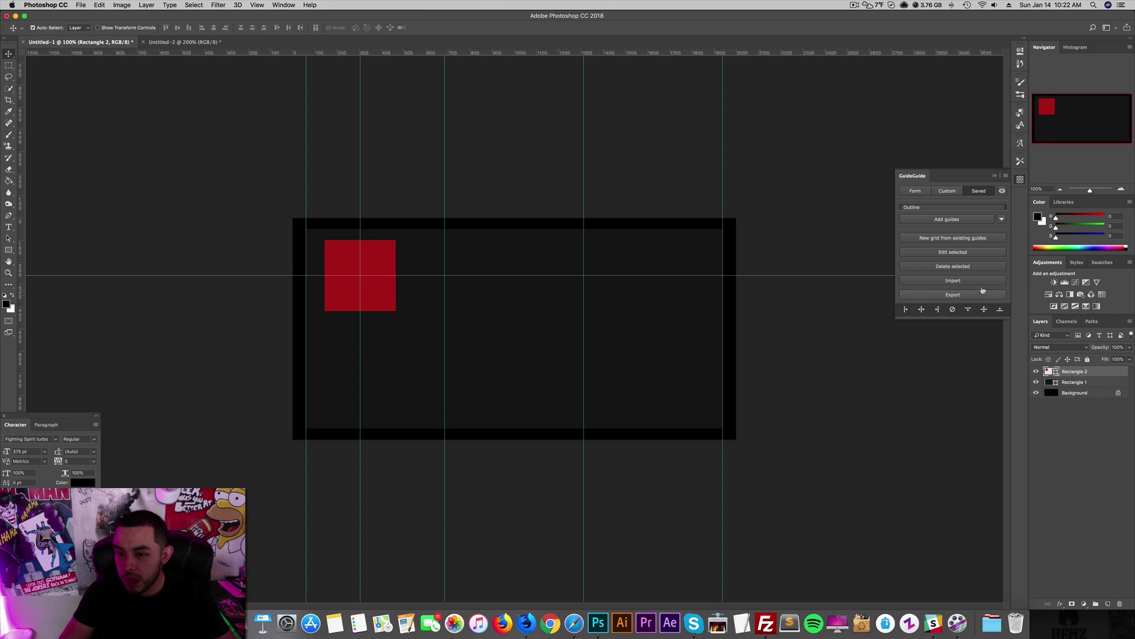
left_click(990, 239)
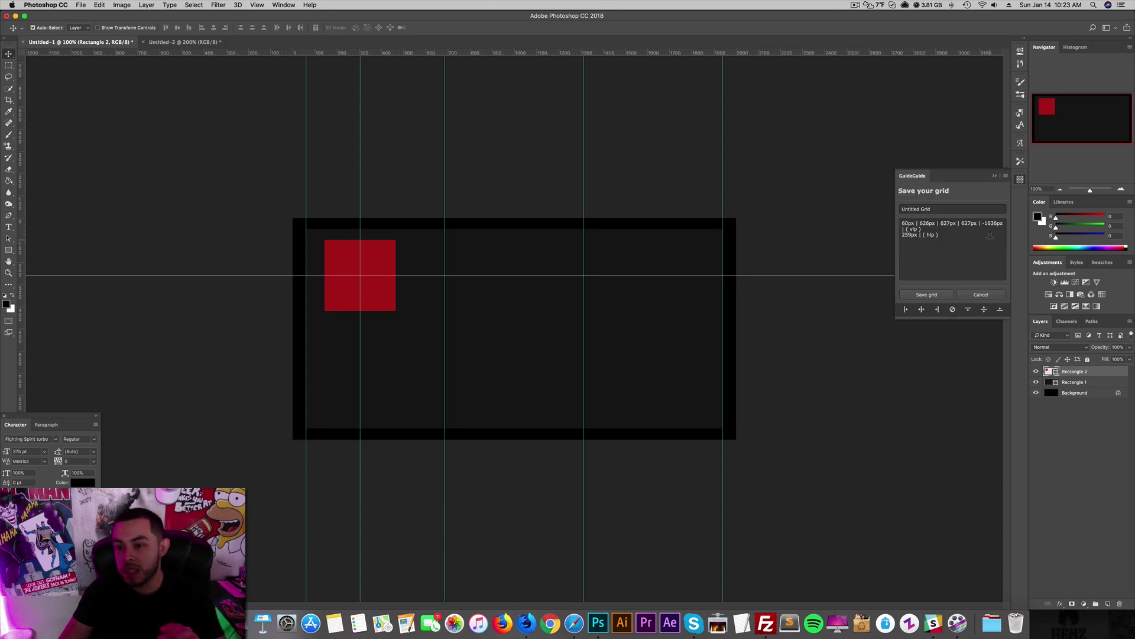
left_click(931, 209)
key("super+a")
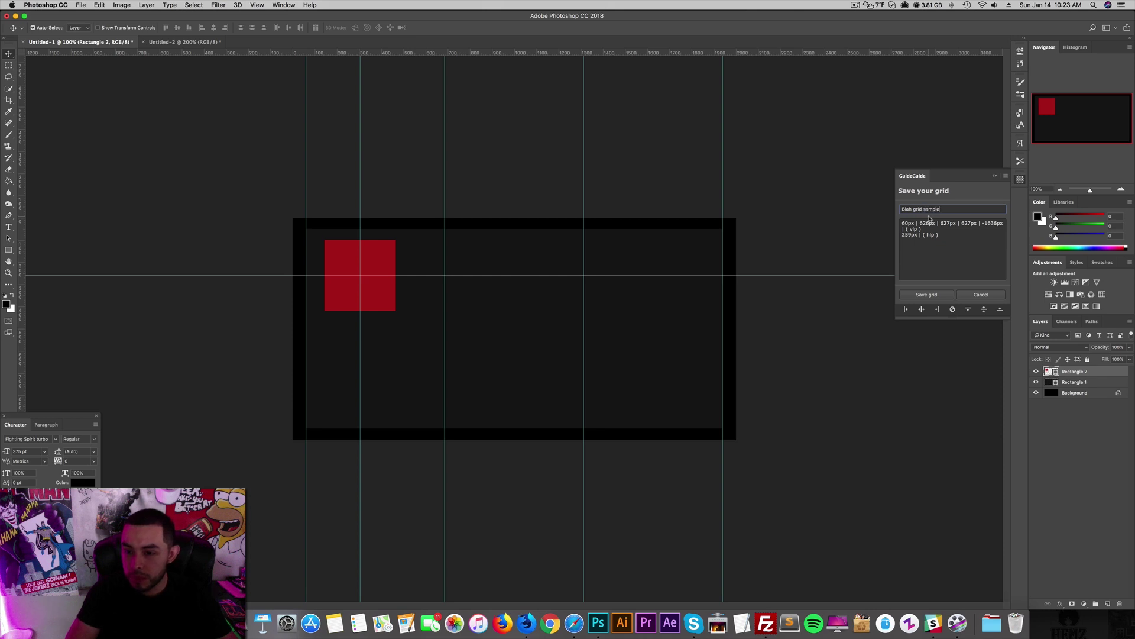
left_click(927, 295)
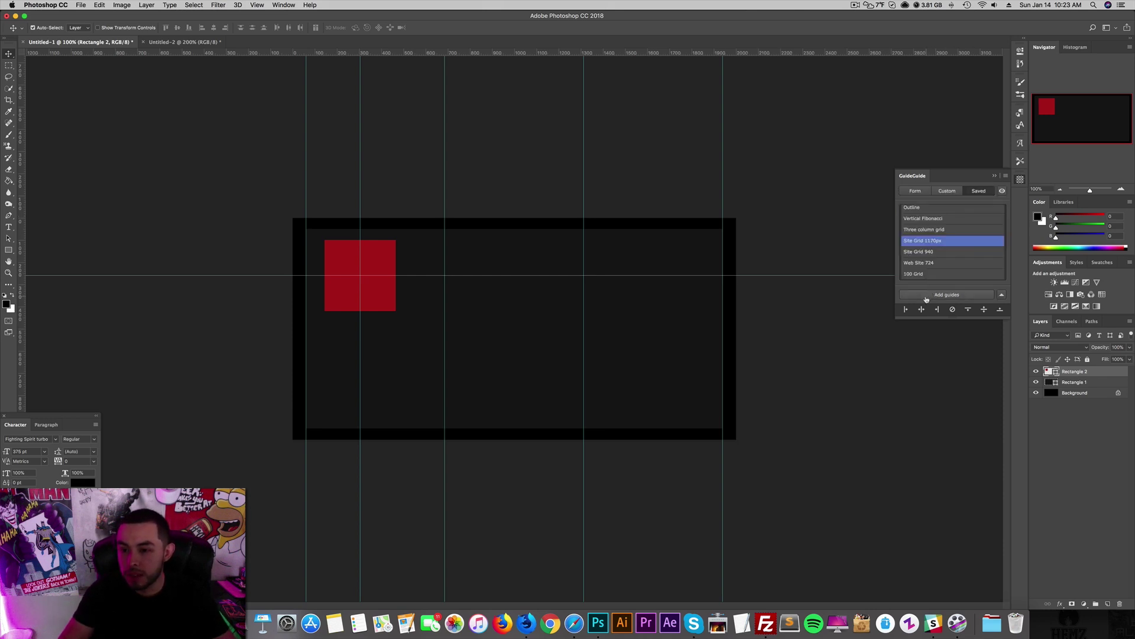
scroll(936, 273, "down", 1)
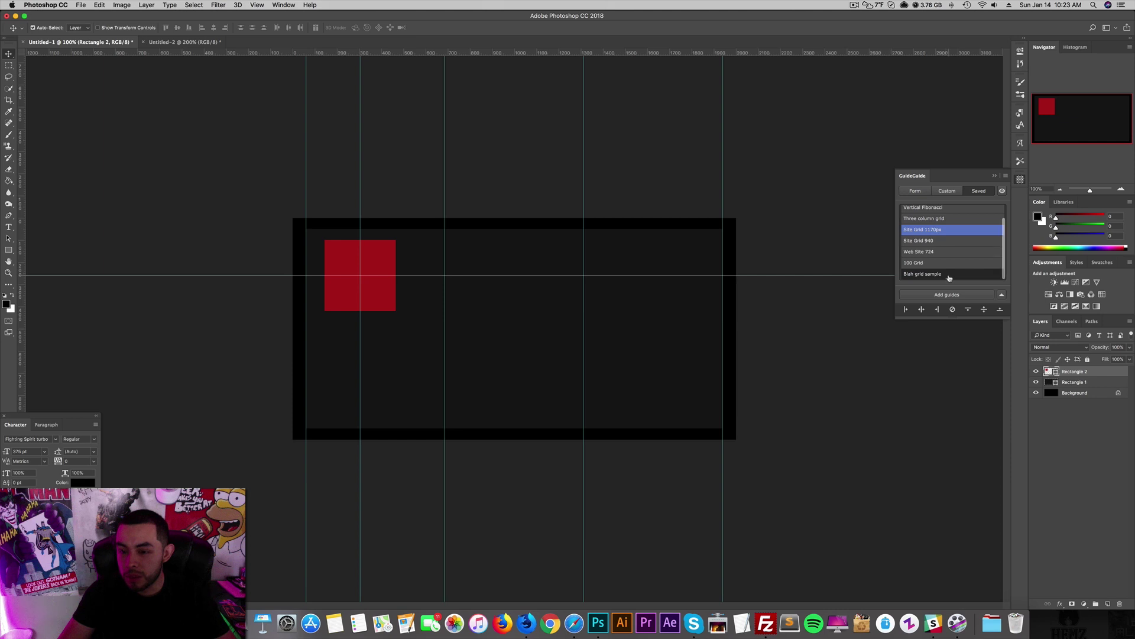
Clear all guides from the canvas and restore them from the saved Blah grid sample preset alone.
left_click(953, 309)
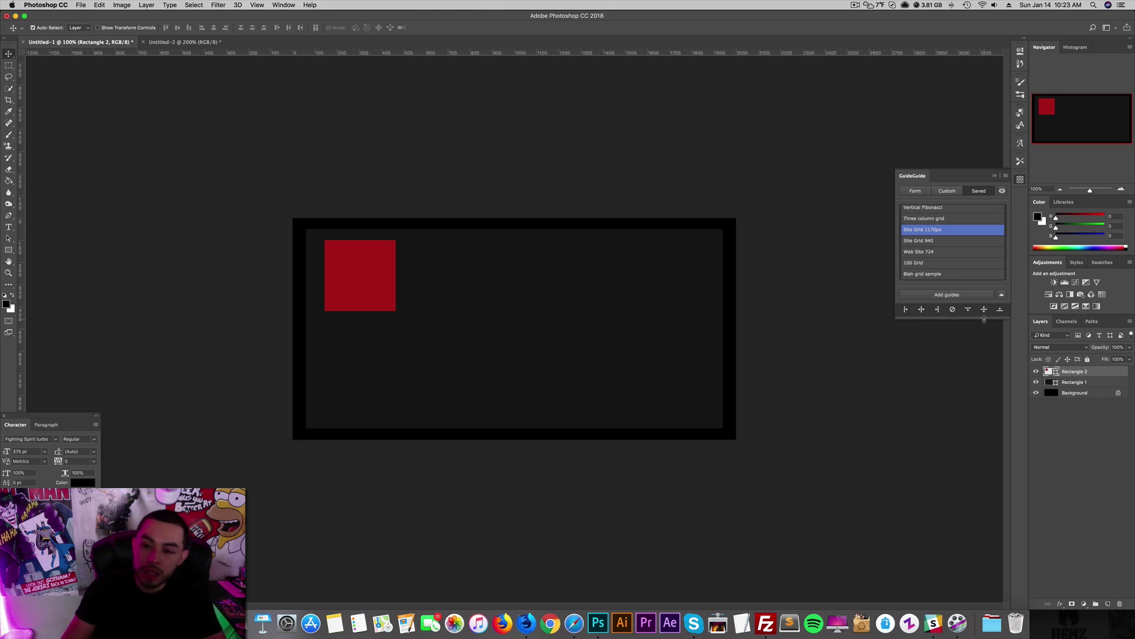
left_click(958, 275, "super")
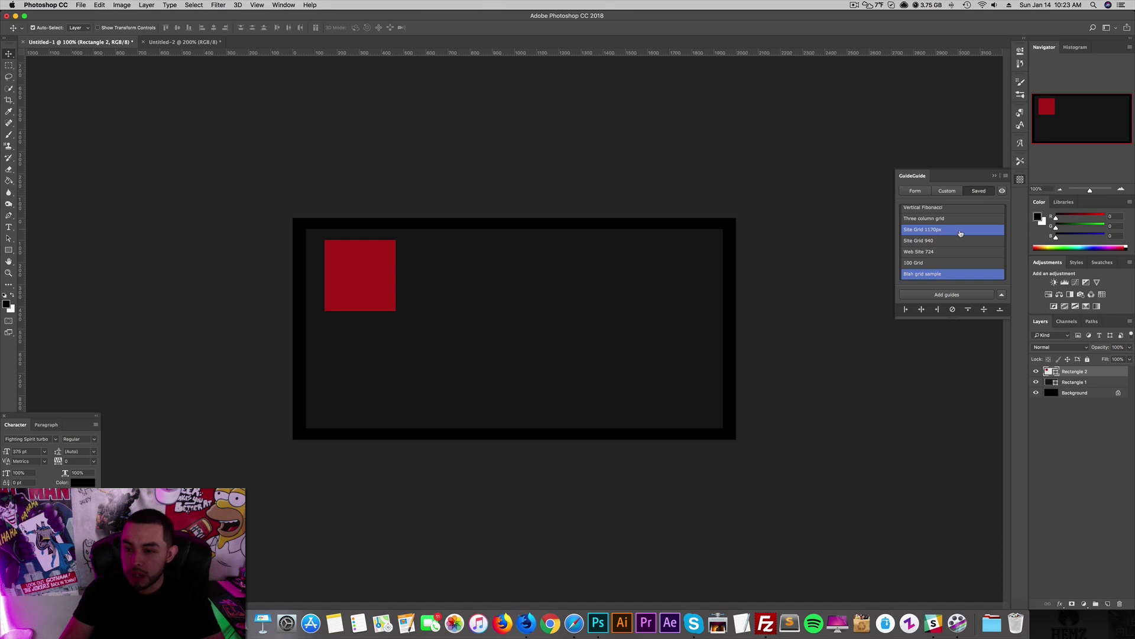
left_click(961, 230, "super")
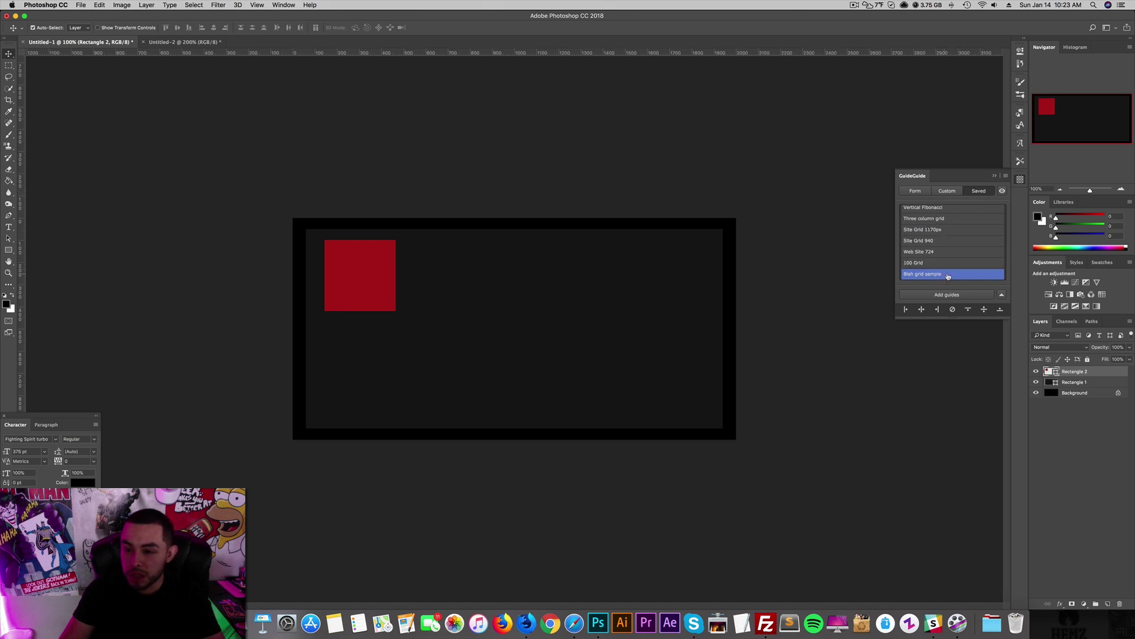
left_click(964, 296)
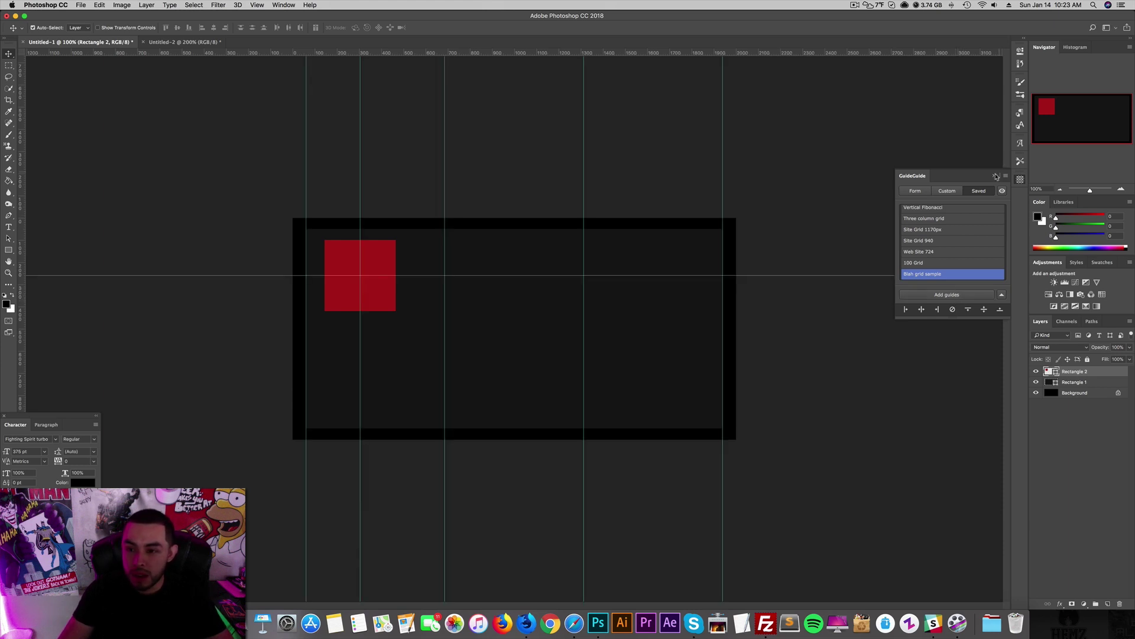
Clear the guides from the canvas and delete both the red square and the dark grey rectangle.
left_click(952, 310)
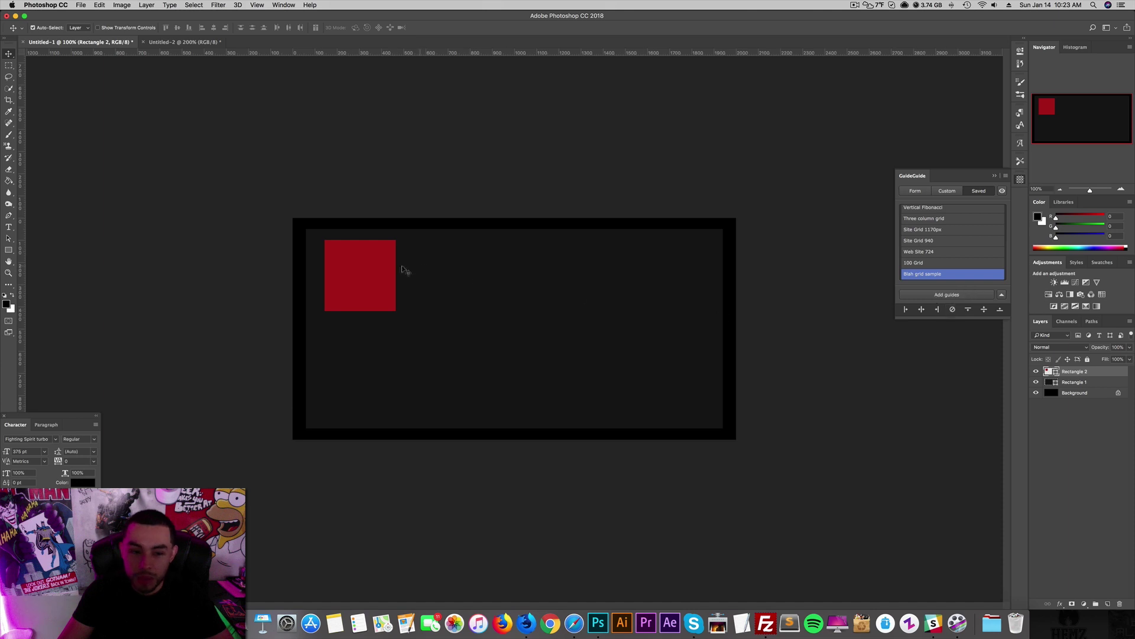
left_click(437, 272, "shift")
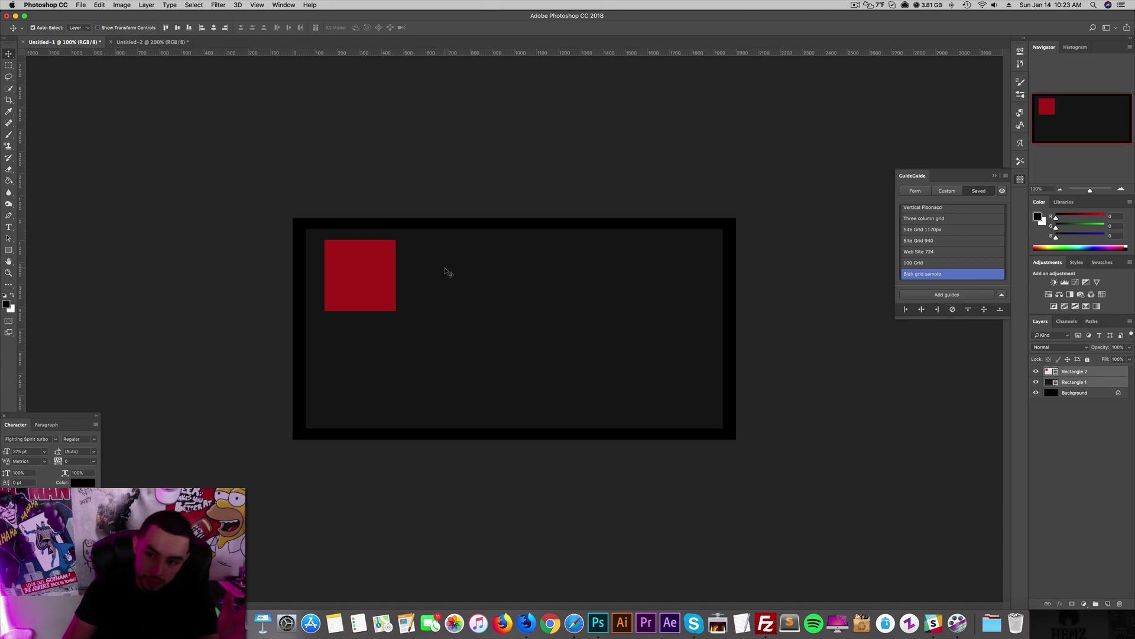
key("Delete")
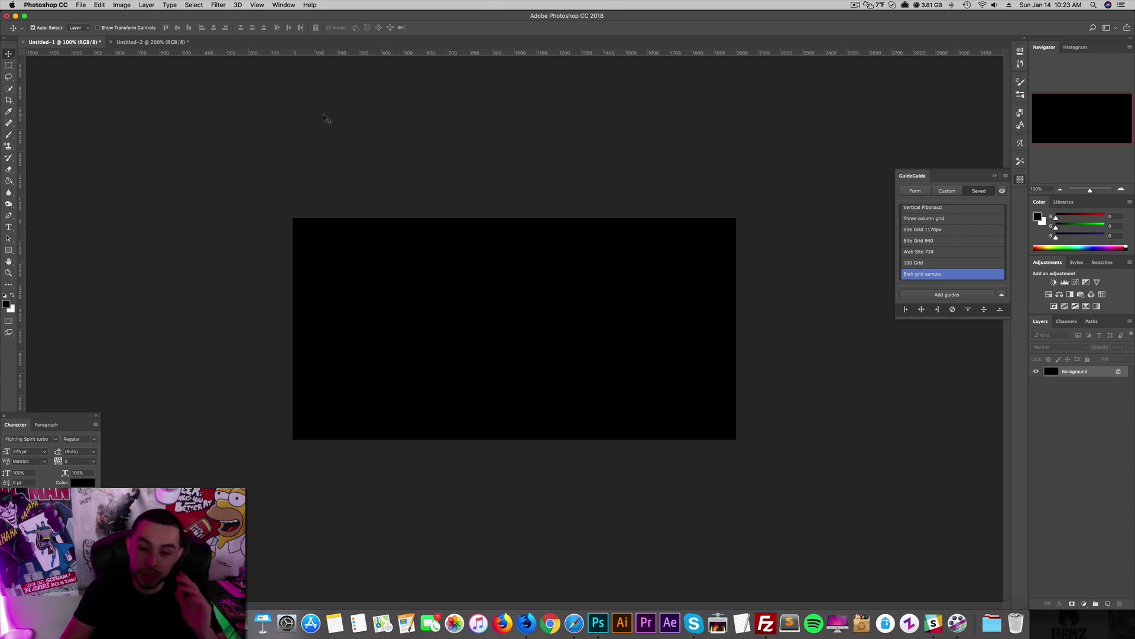